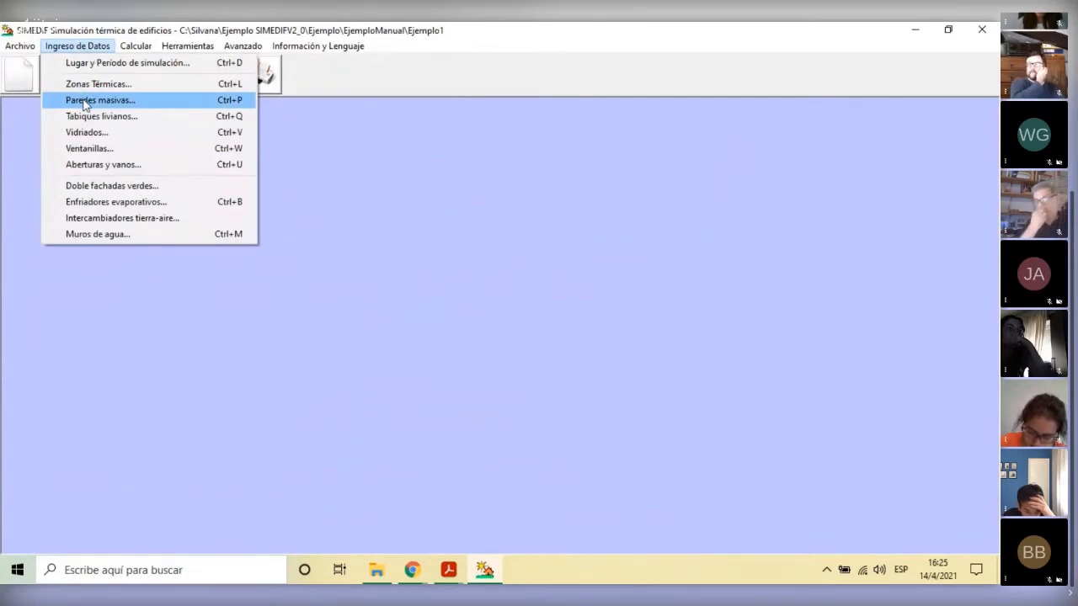
# Step: Open the massive walls data of the building description and display wall 8's properties
pyautogui.click(83, 101)
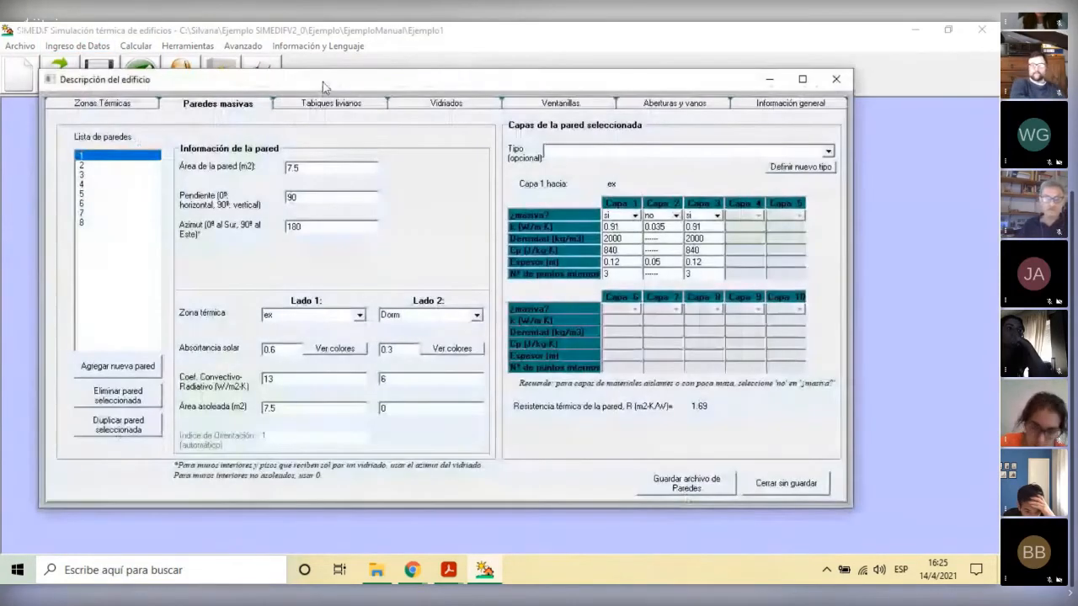
pyautogui.moveTo(323, 82); pyautogui.dragTo(445, 120)
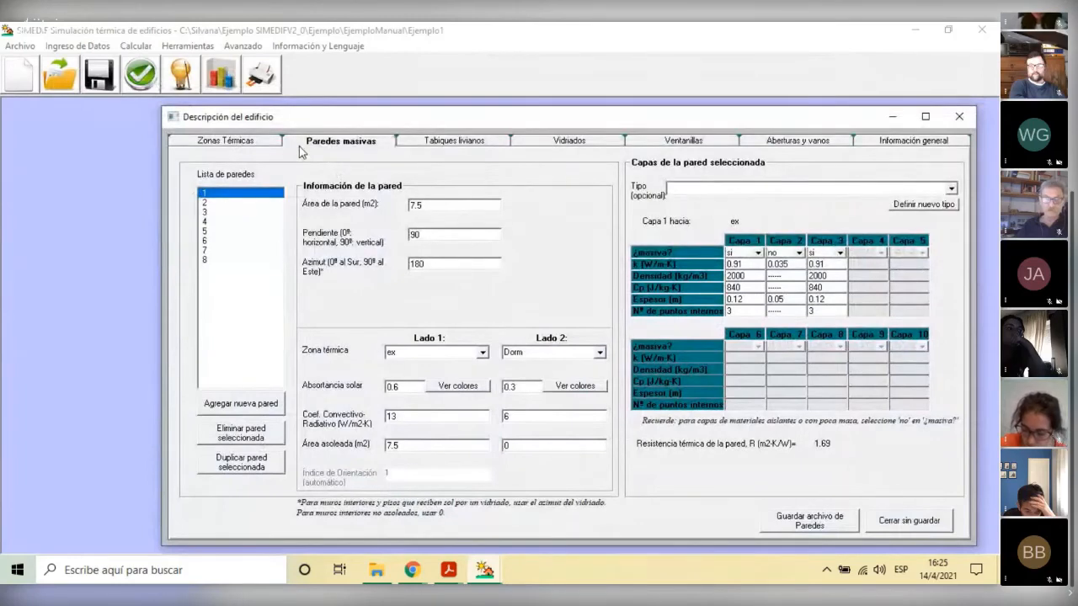
pyautogui.moveTo(399, 123); pyautogui.dragTo(365, 131)
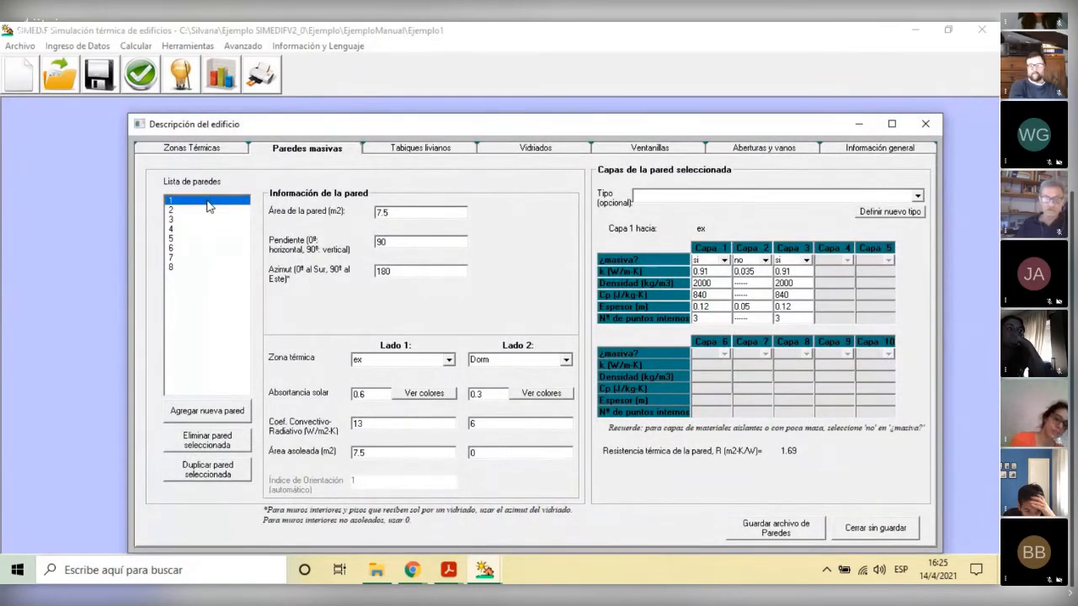
pyautogui.click(177, 268)
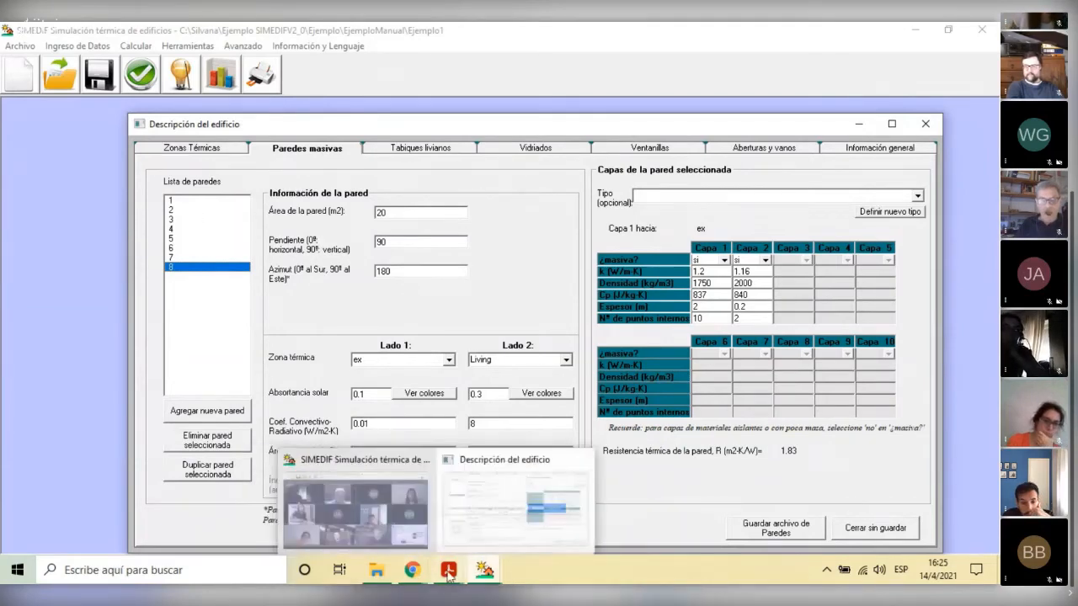
# Step: Switch to Adobe Acrobat Reader to view the building elements plan in SIMEDIF_Manual.pdf, and return to the building description in SIMEDIF
pyautogui.moveTo(449, 575)
pyautogui.click(532, 519)
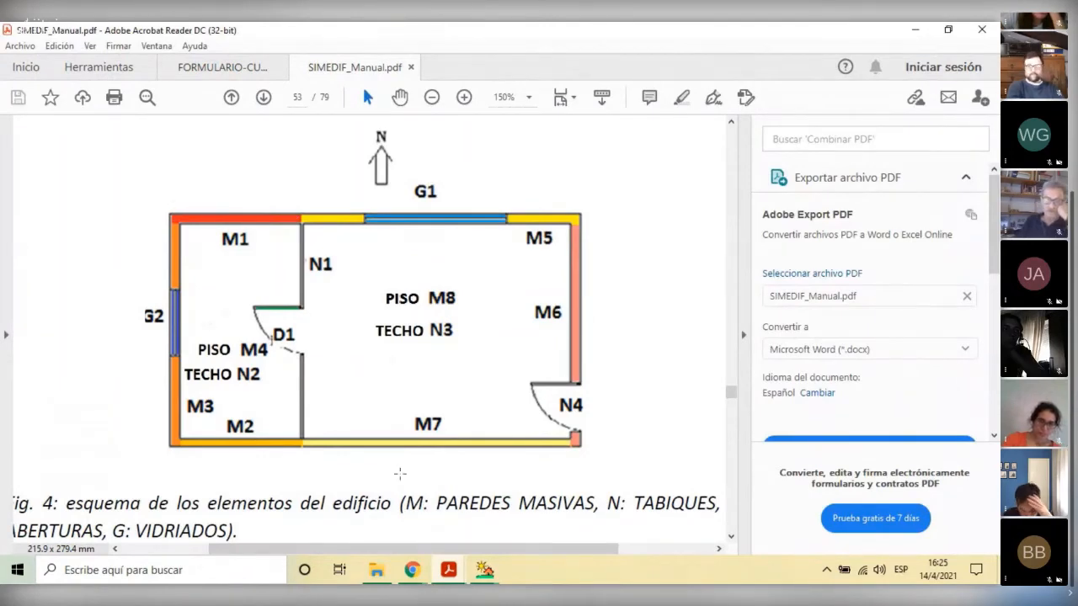
pyautogui.moveTo(484, 570)
pyautogui.click(543, 527)
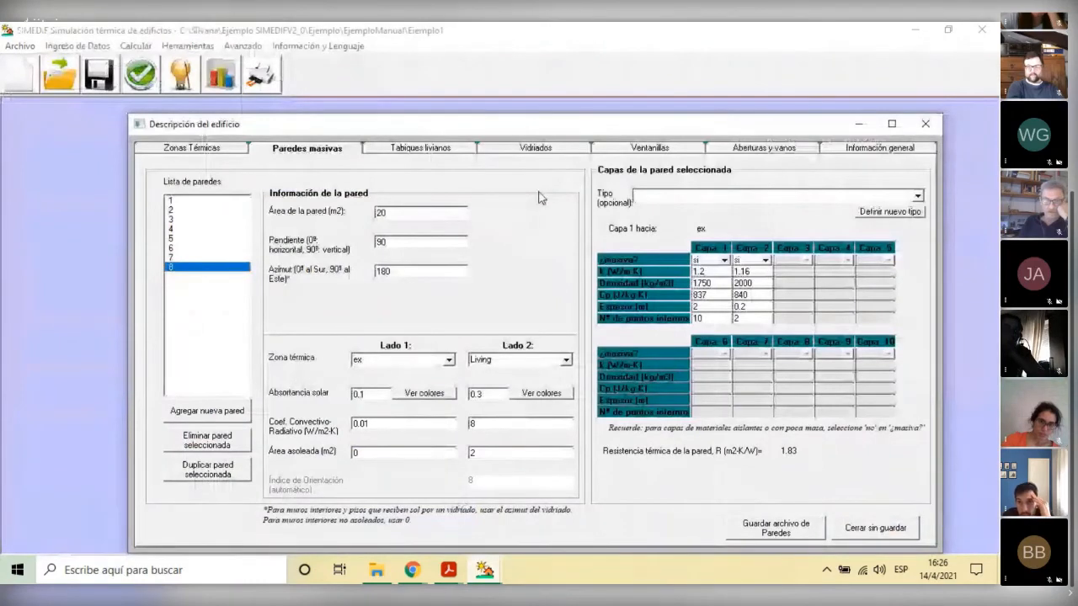
# Step: Examine the area, slope and azimuth values of massive wall 1
pyautogui.click(180, 201)
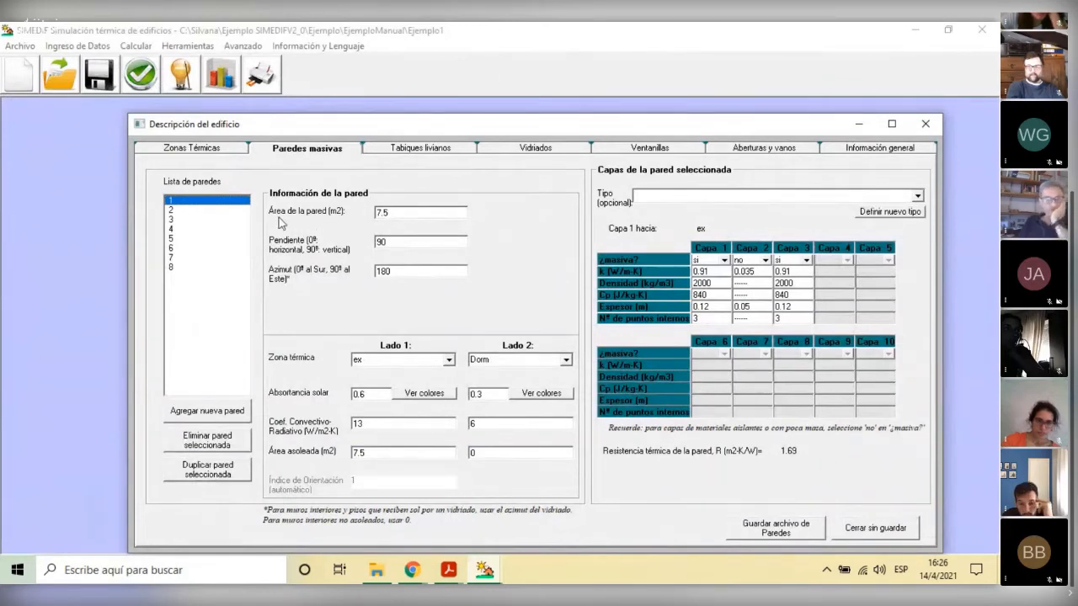
pyautogui.click(432, 210)
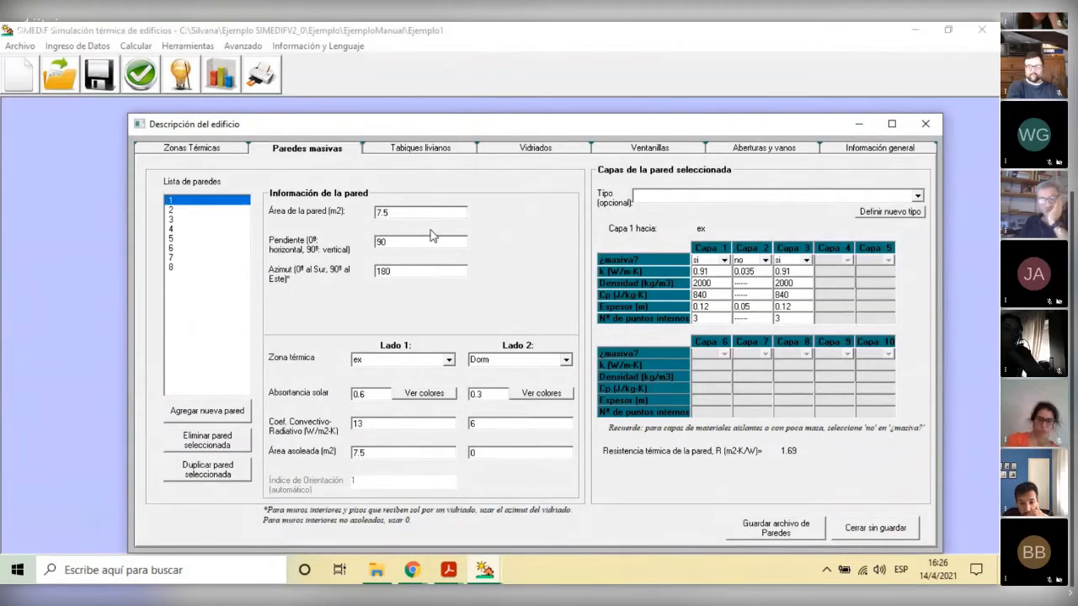
pyautogui.click(423, 240)
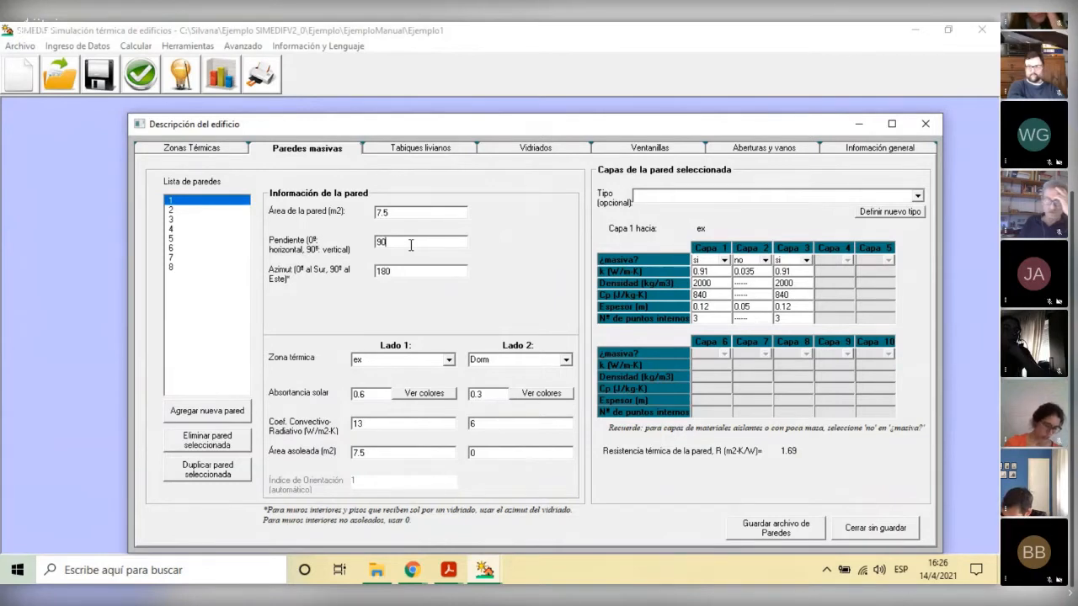
pyautogui.click(412, 271)
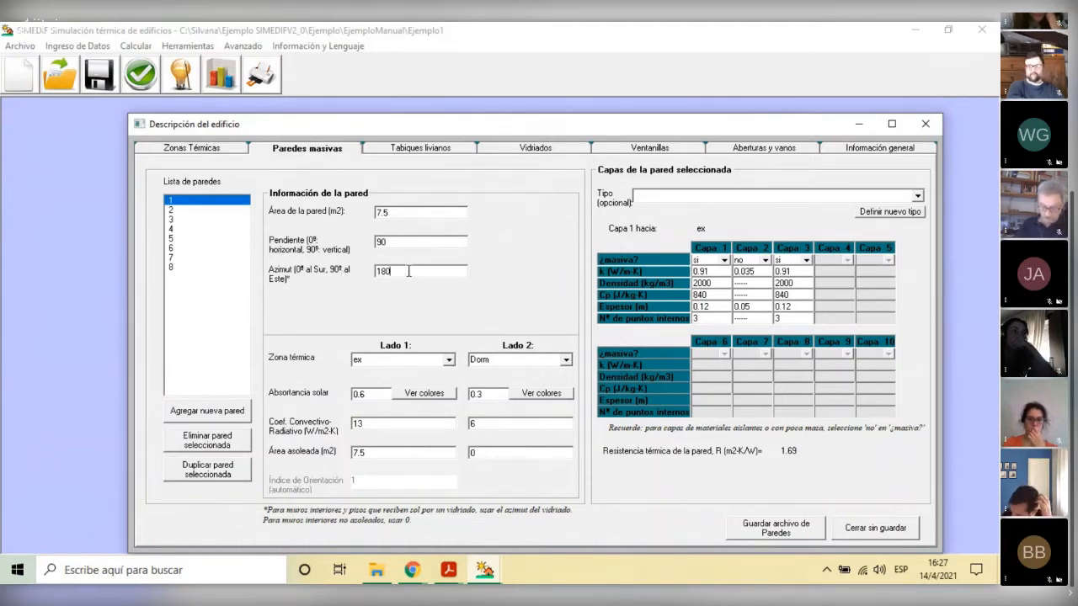
pyautogui.click(409, 271)
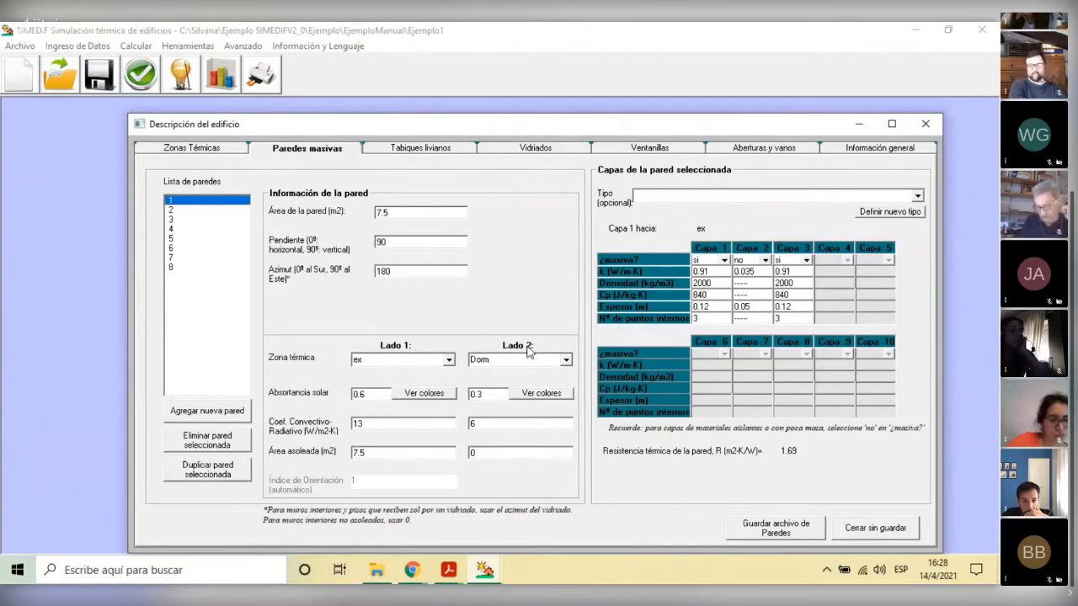
# Step: Examine the thermal zones available for side 1 of massive wall 1, keeping ex selected
pyautogui.click(449, 362)
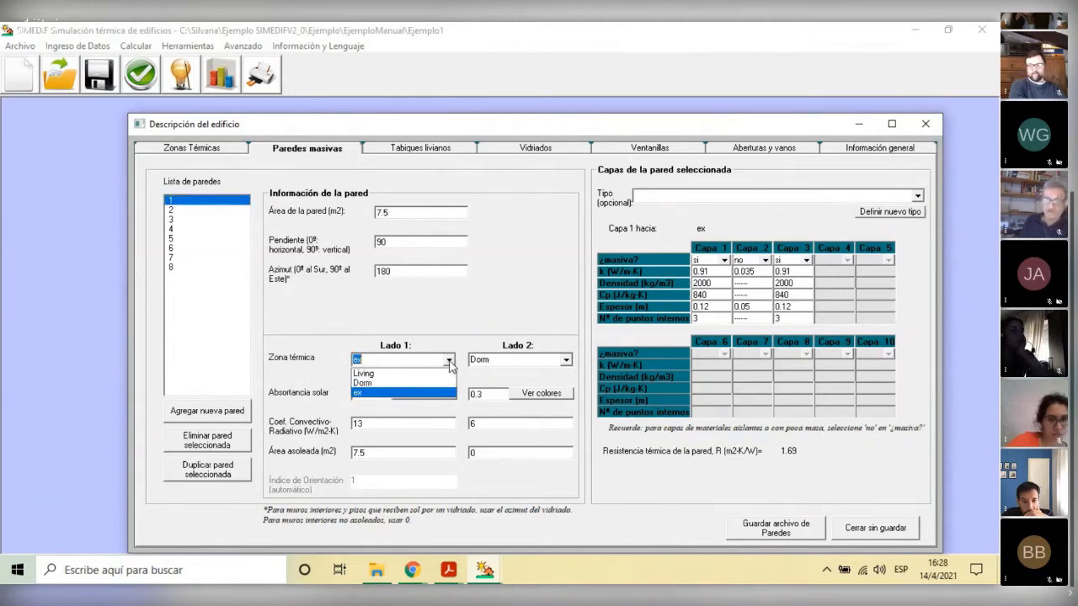
pyautogui.click(415, 392)
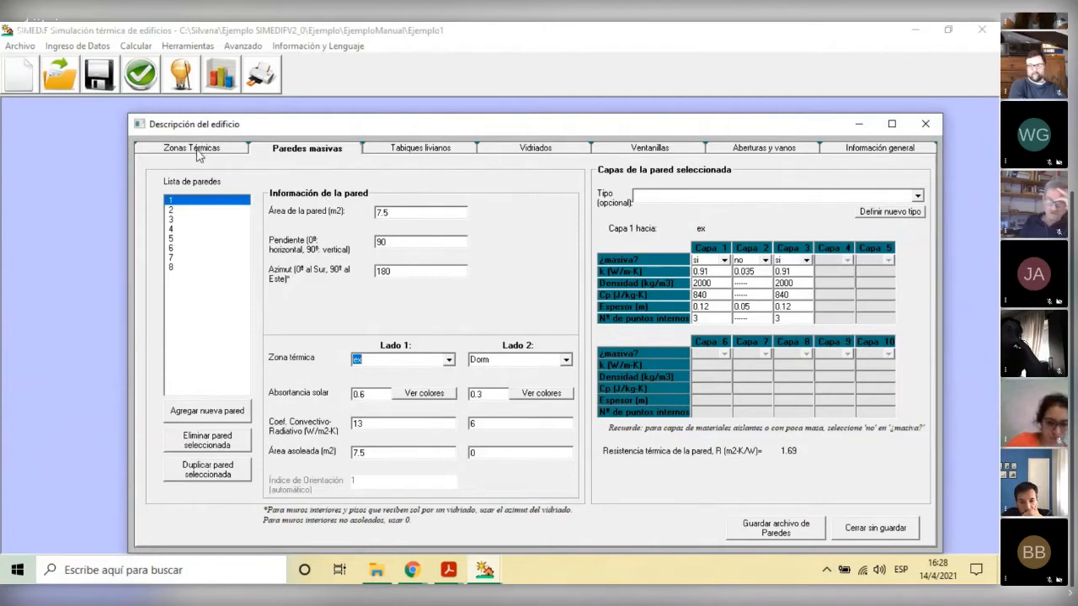
pyautogui.click(449, 360)
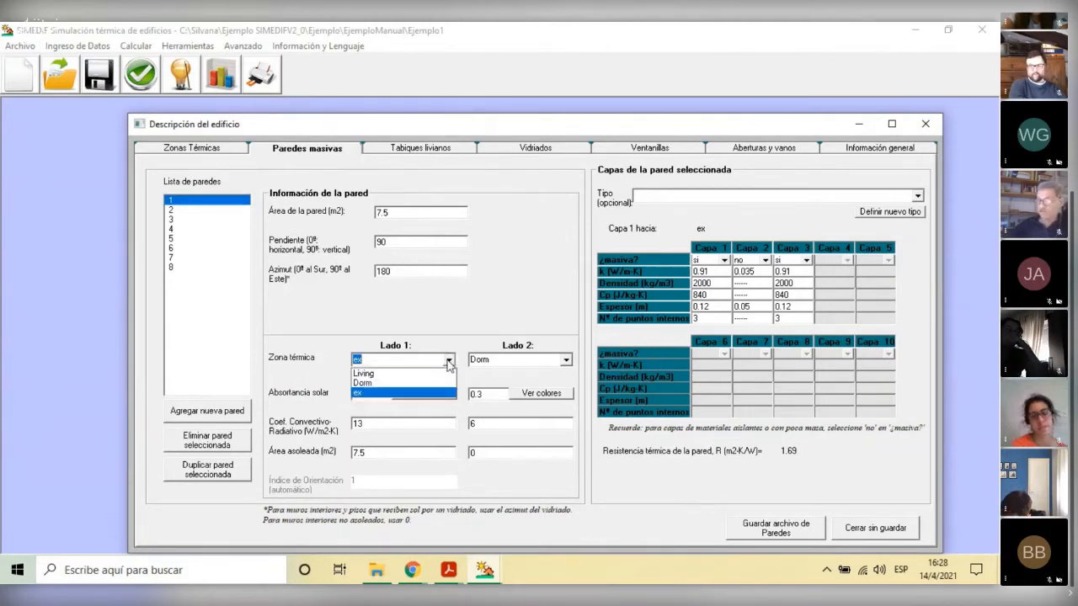
pyautogui.click(440, 300)
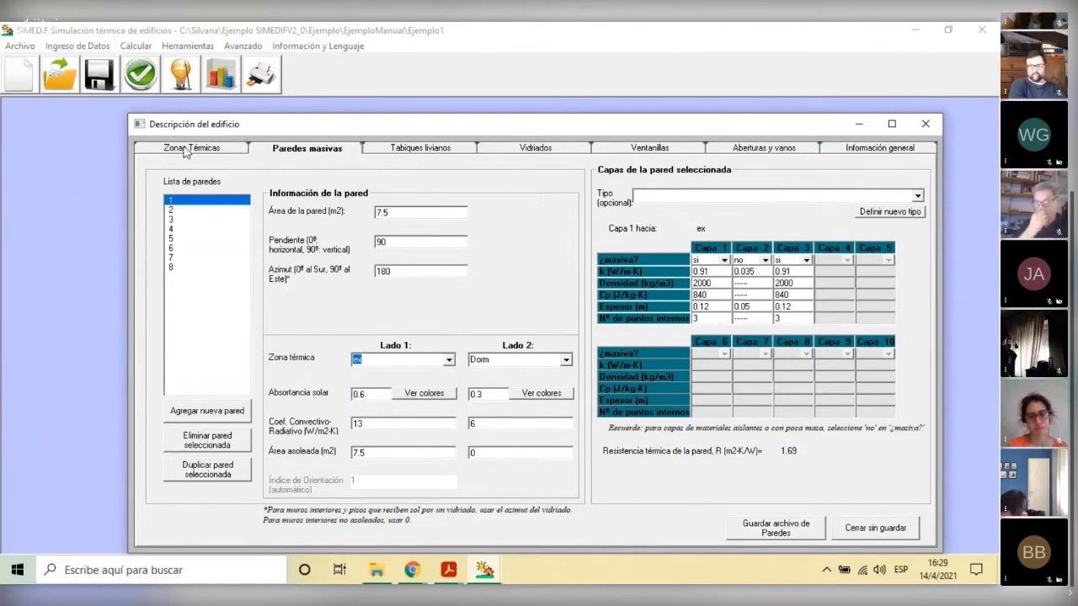
pyautogui.click(437, 363)
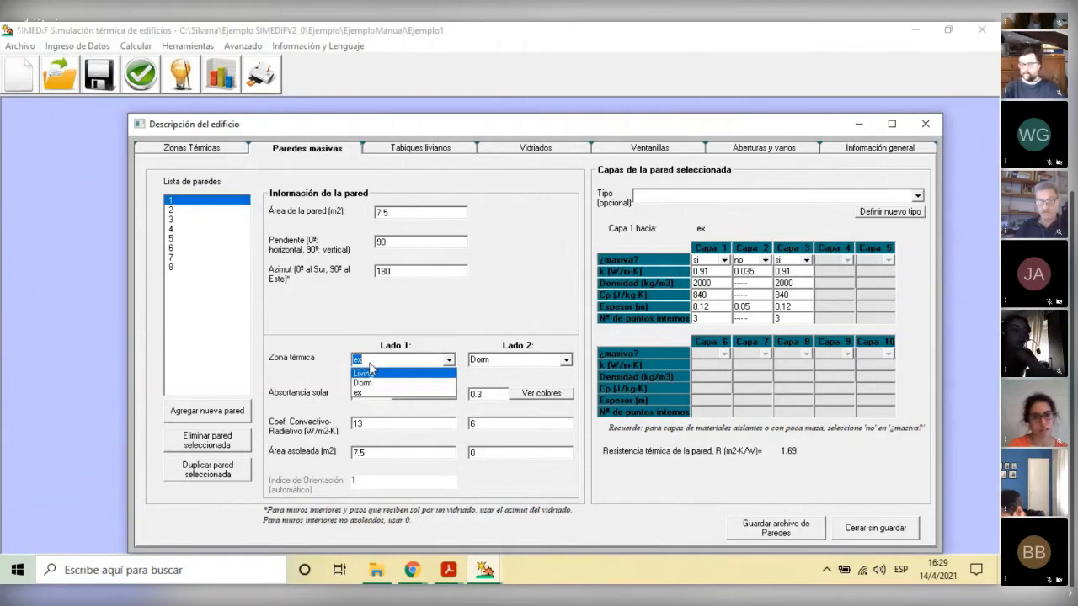
pyautogui.click(450, 362)
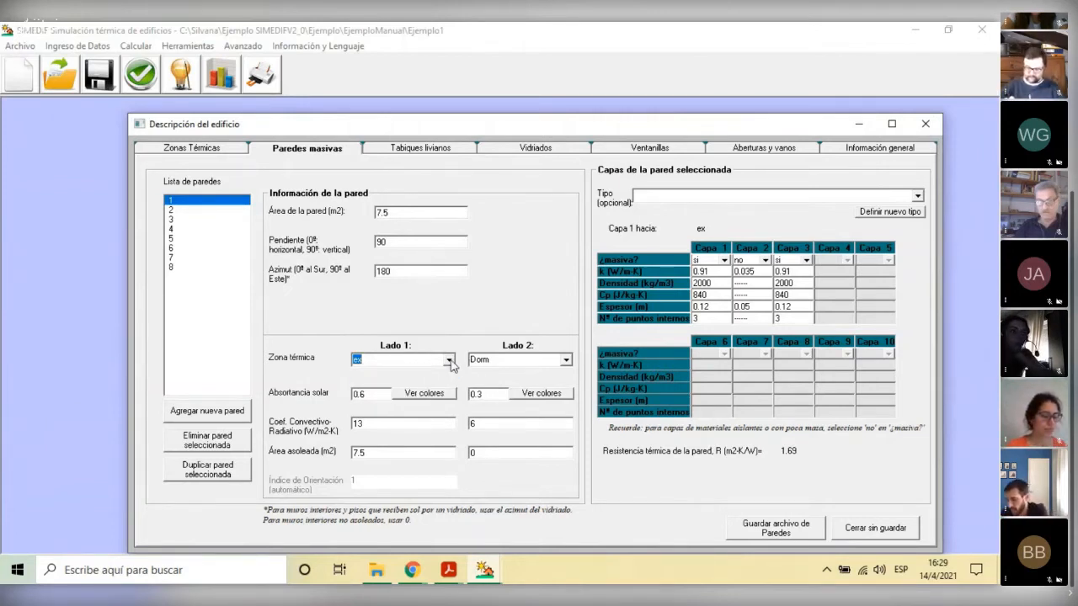
# Step: Rename the Living thermal zone as "Living chico" and save the thermal zones file
pyautogui.click(193, 151)
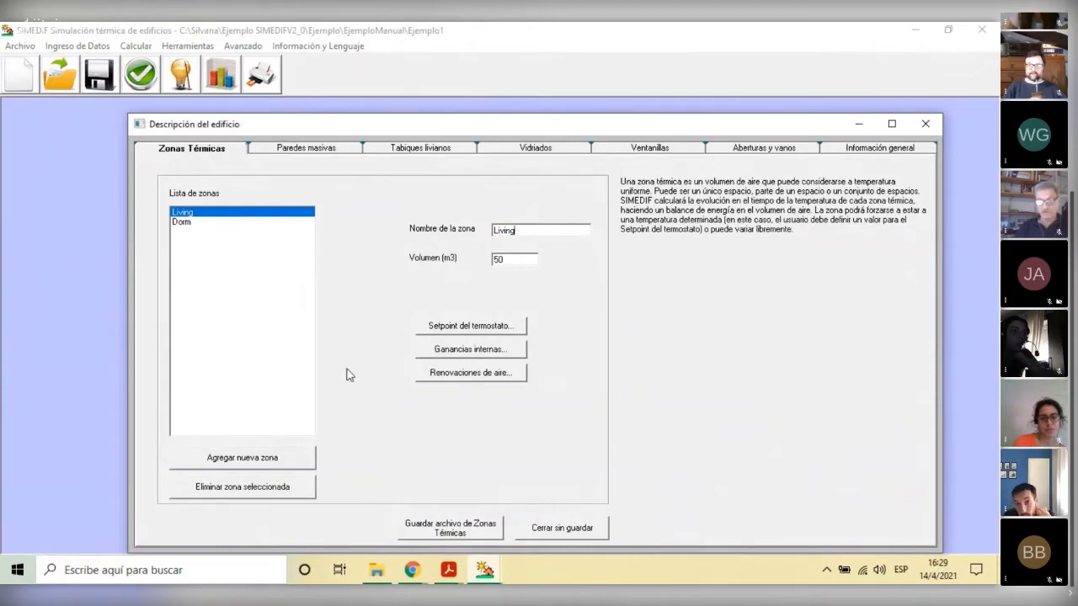
pyautogui.click(314, 148)
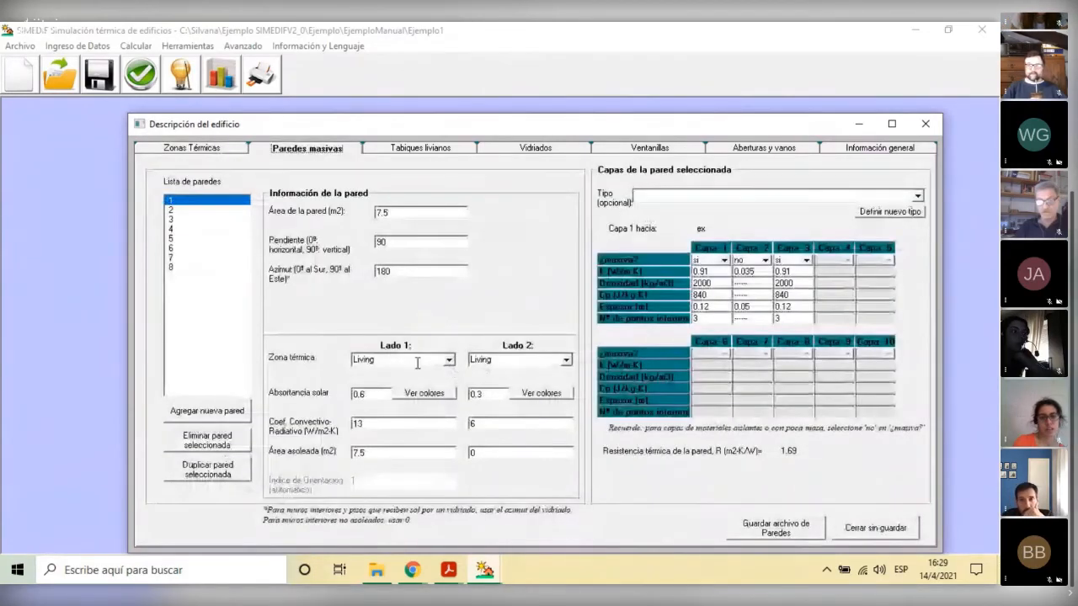
pyautogui.click(202, 151)
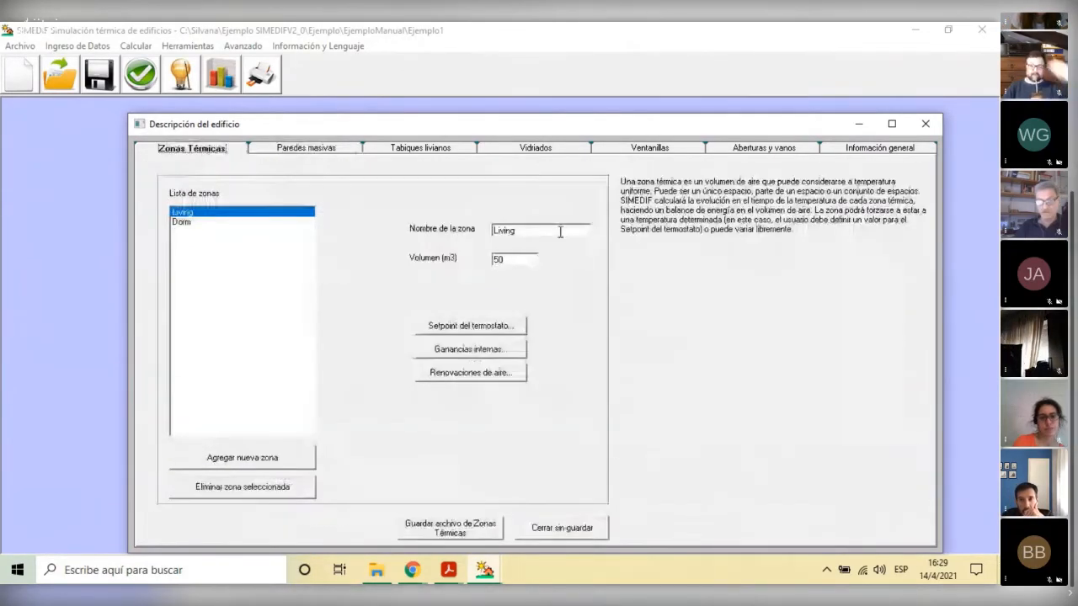
pyautogui.write('hico')
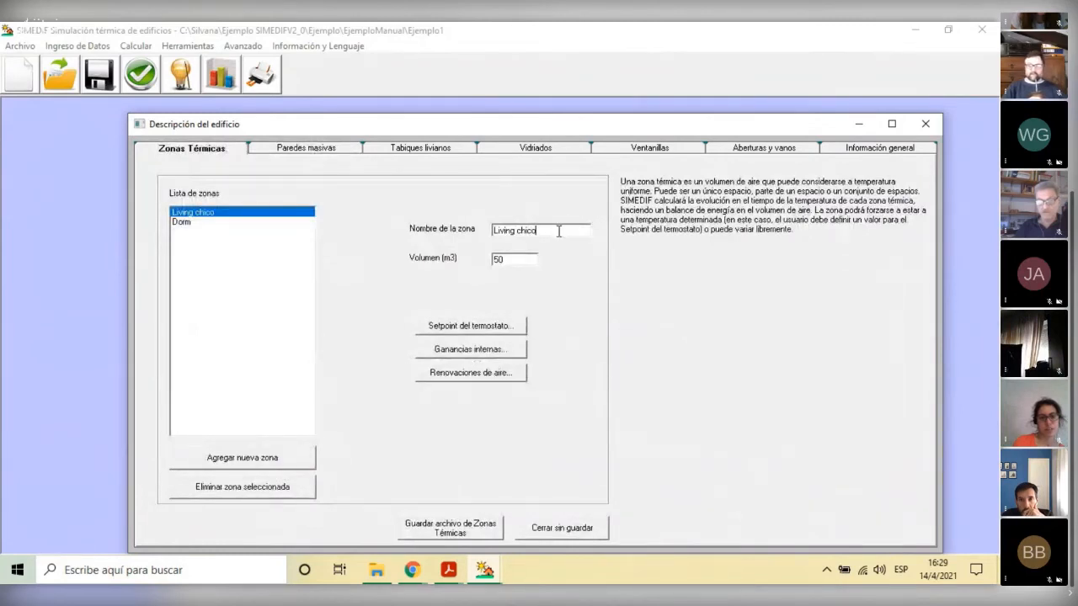
pyautogui.click(486, 538)
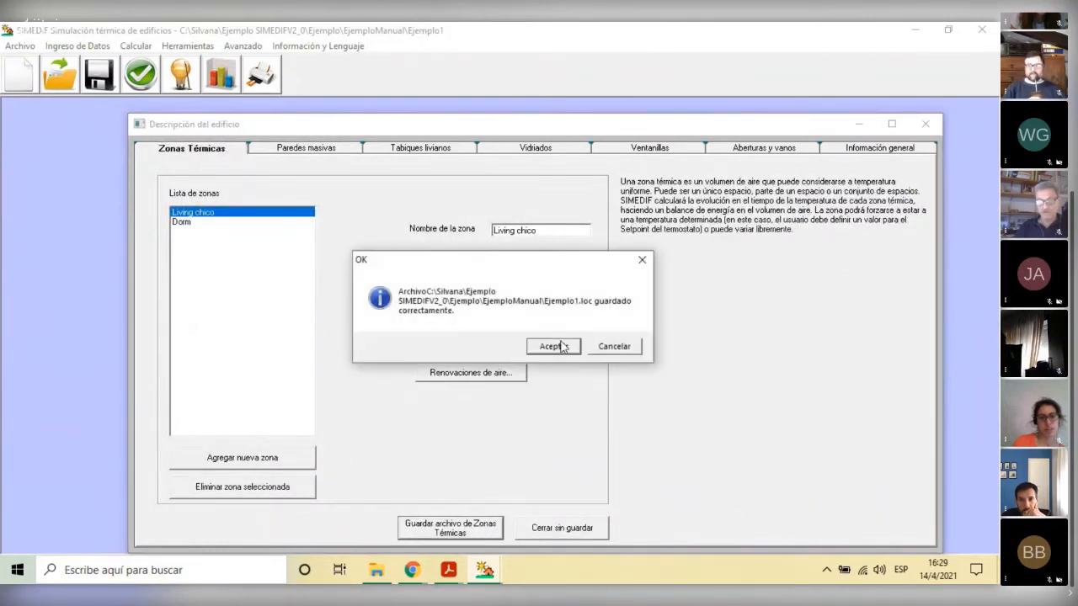
pyautogui.click(560, 346)
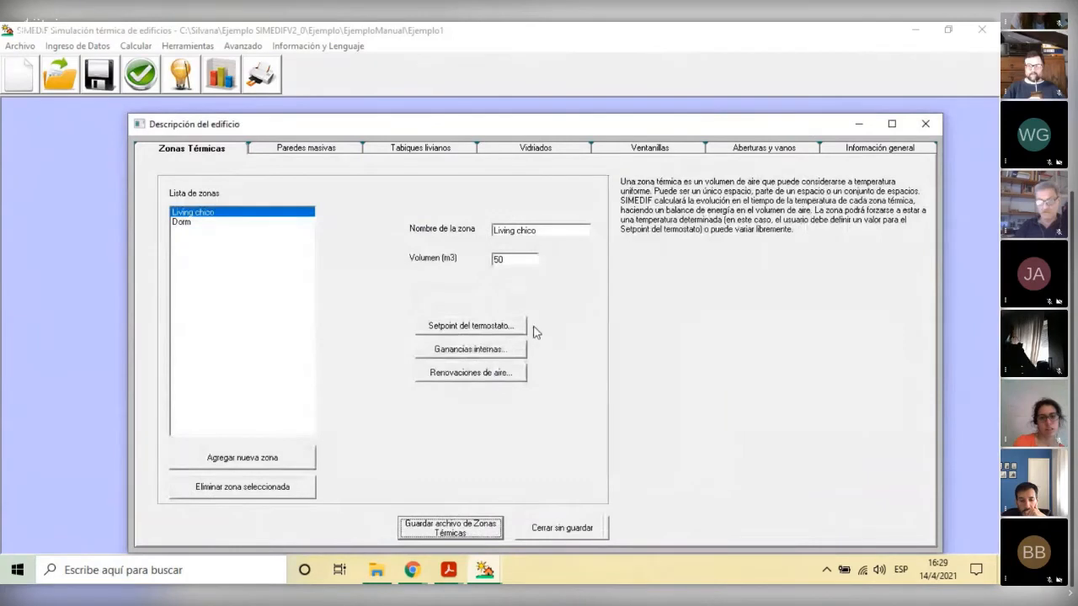
# Step: Choose Living chico as the side 2 thermal zone of massive wall 6
pyautogui.click(311, 149)
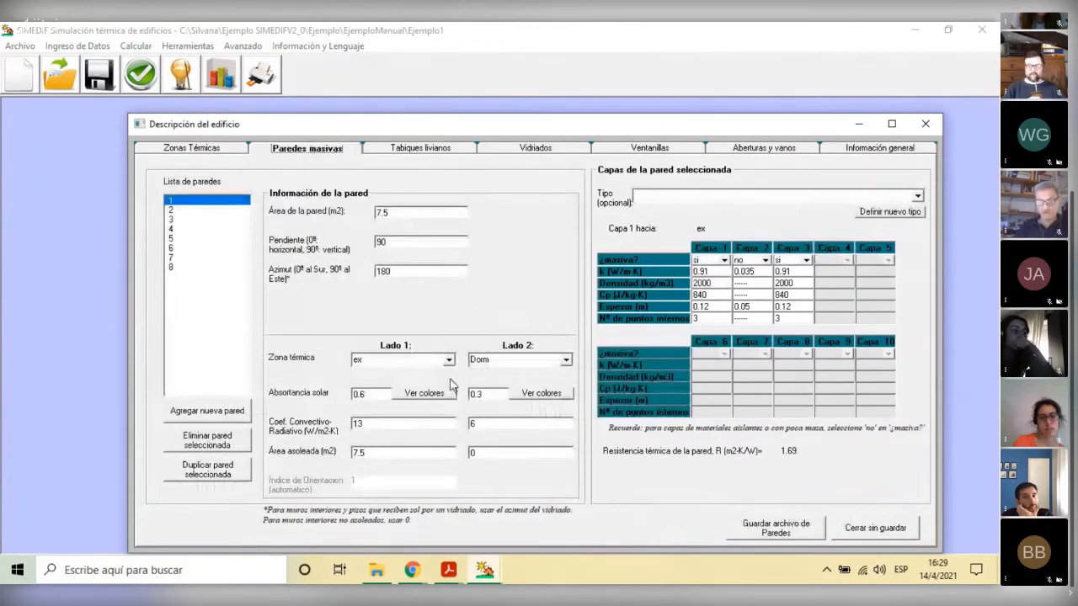
pyautogui.click(198, 221)
pyautogui.click(196, 249)
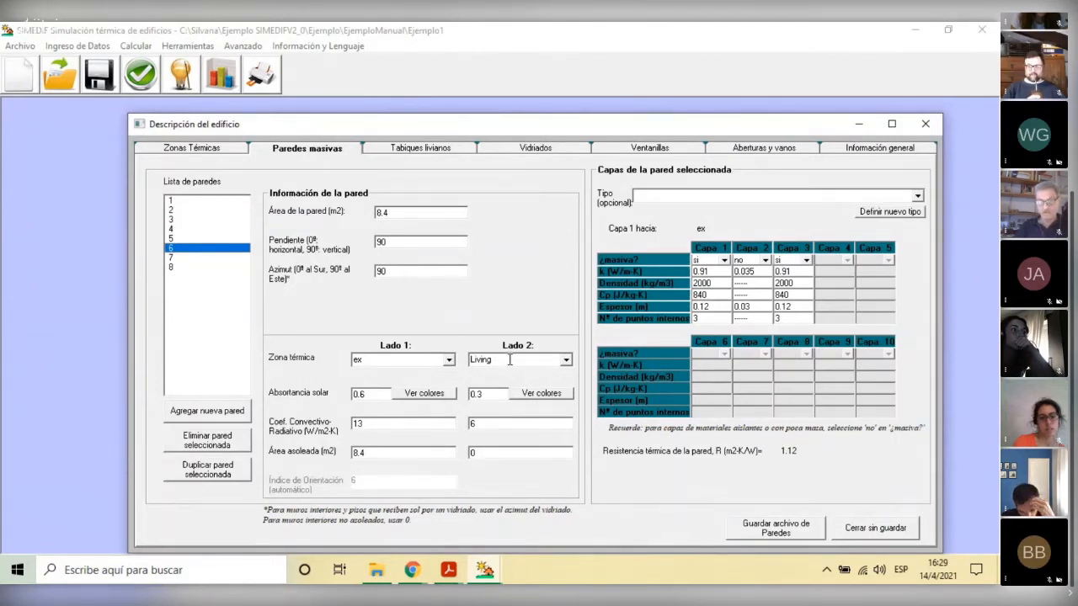
pyautogui.click(566, 360)
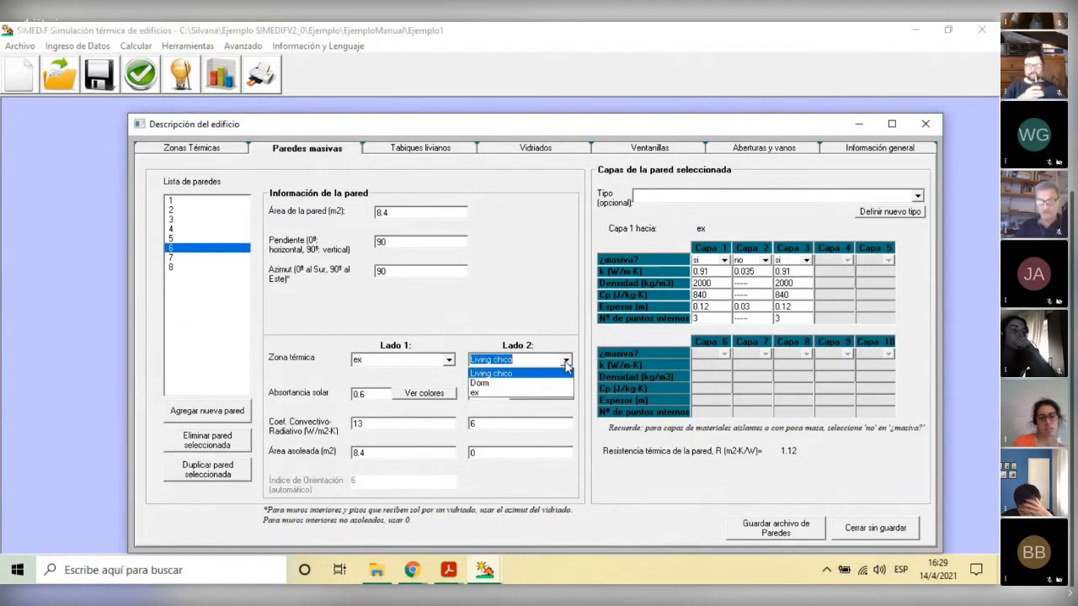
pyautogui.click(518, 373)
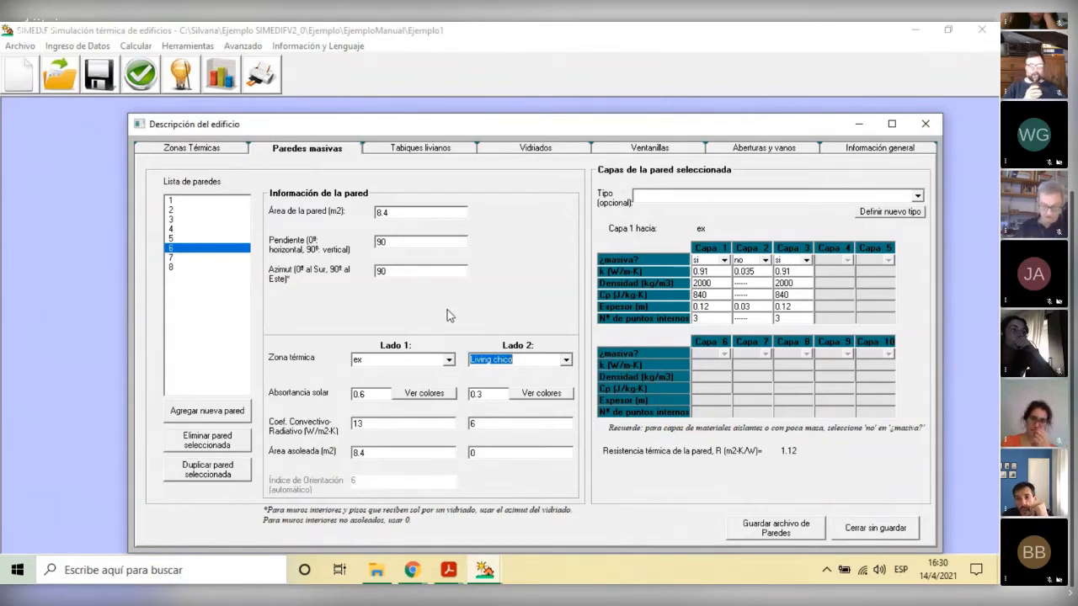
# Step: Rename the Living chico thermal zone back to "Living" and save the thermal zones file
pyautogui.click(220, 151)
pyautogui.click(550, 230)
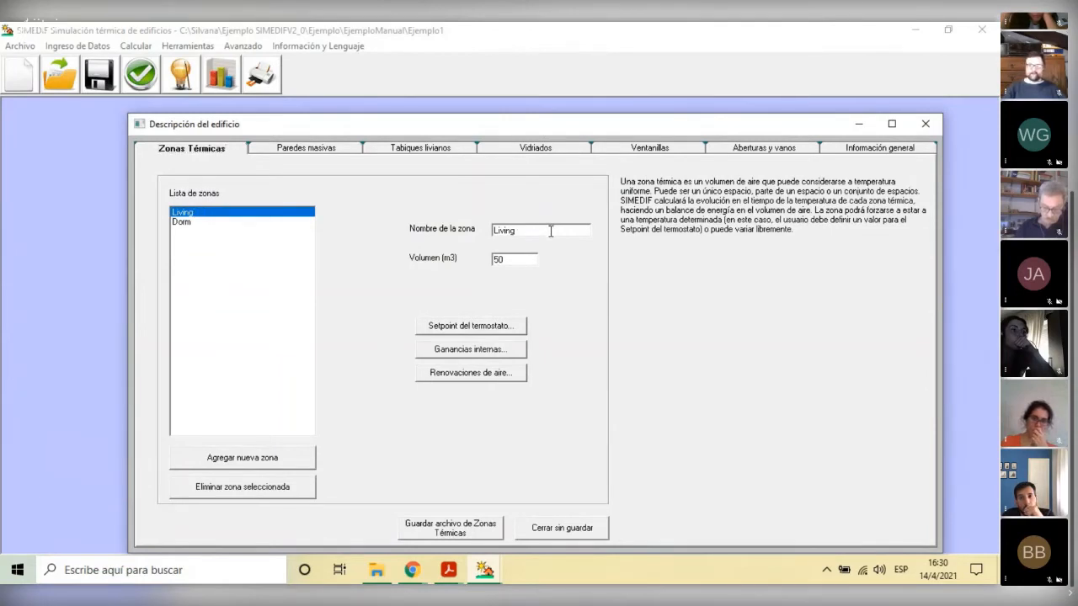
pyautogui.click(455, 526)
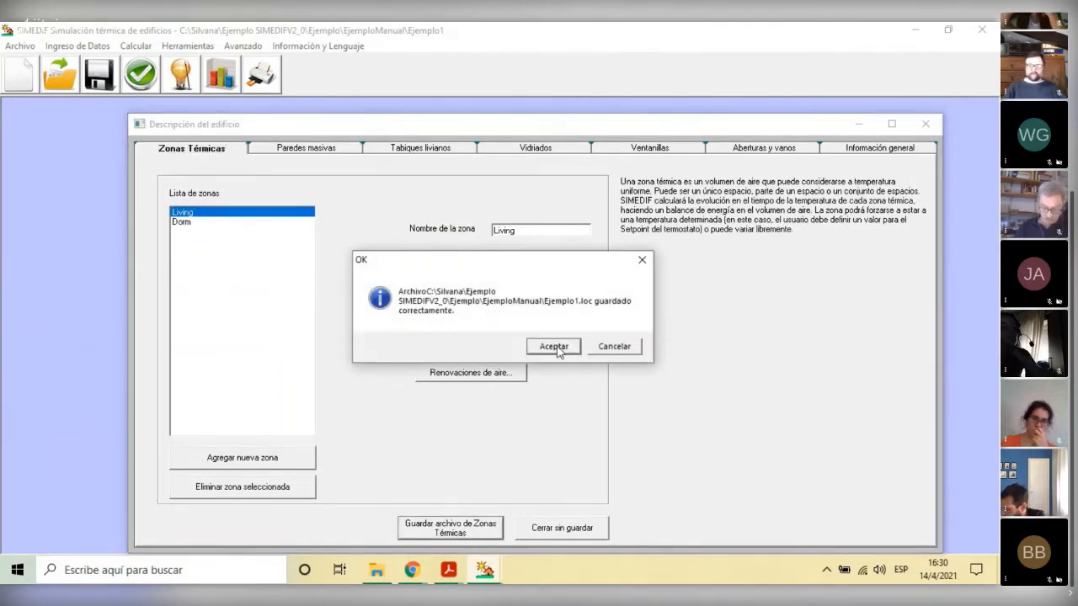
pyautogui.click(554, 346)
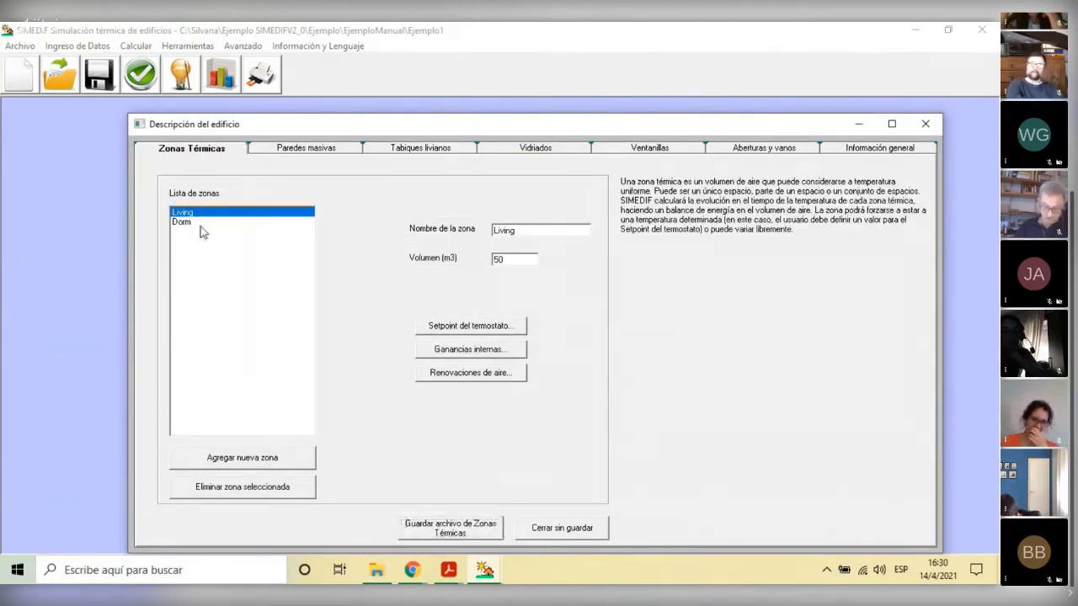
# Step: Review the Dorm zone's data and check the thermal zones assigned to massive wall 6
pyautogui.click(201, 226)
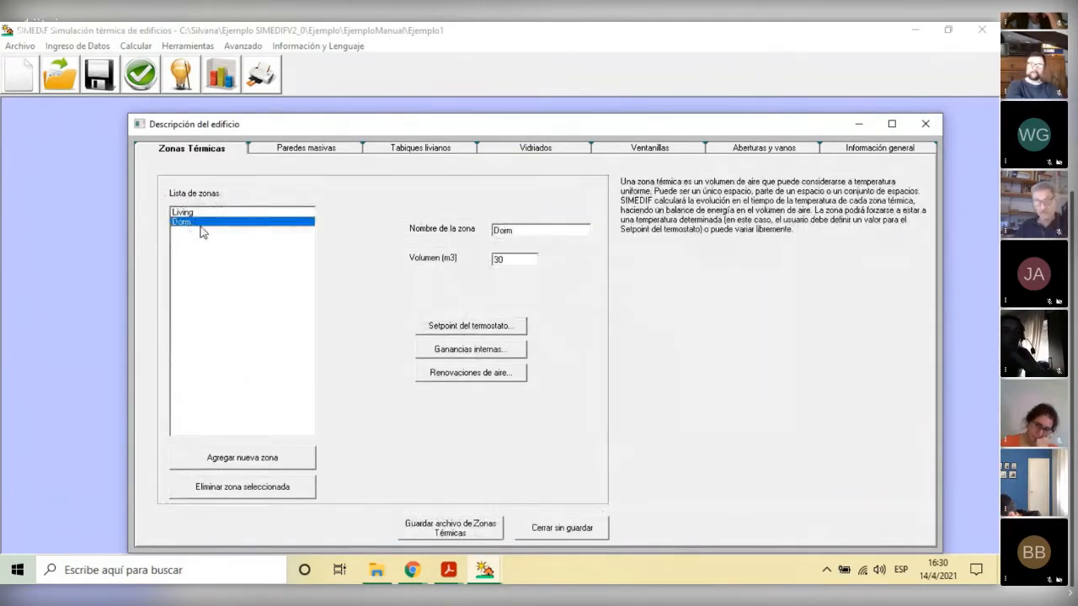
pyautogui.click(307, 149)
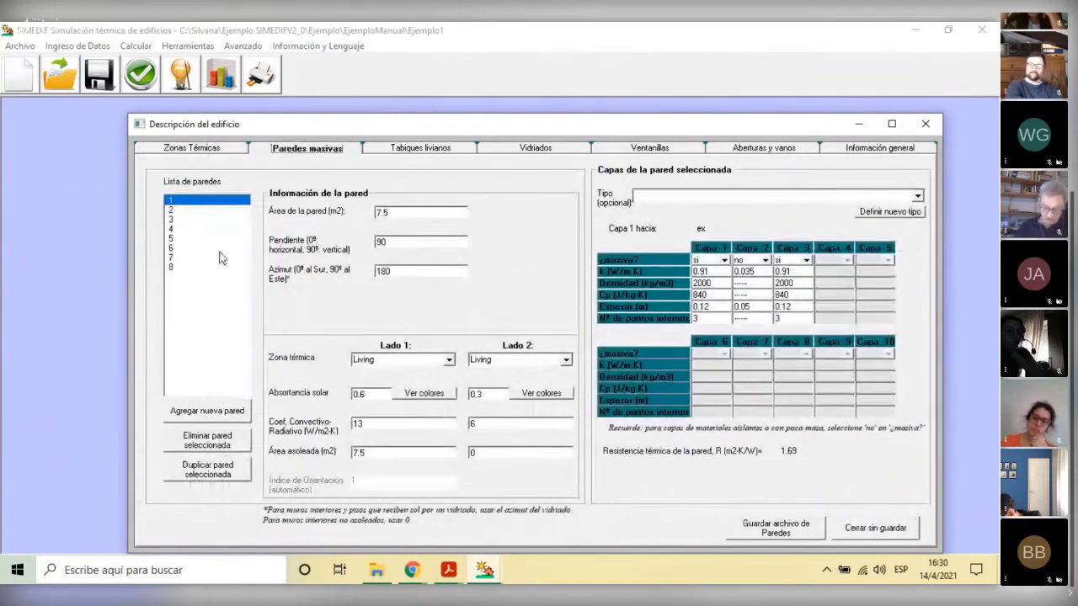
pyautogui.click(187, 239)
pyautogui.click(189, 249)
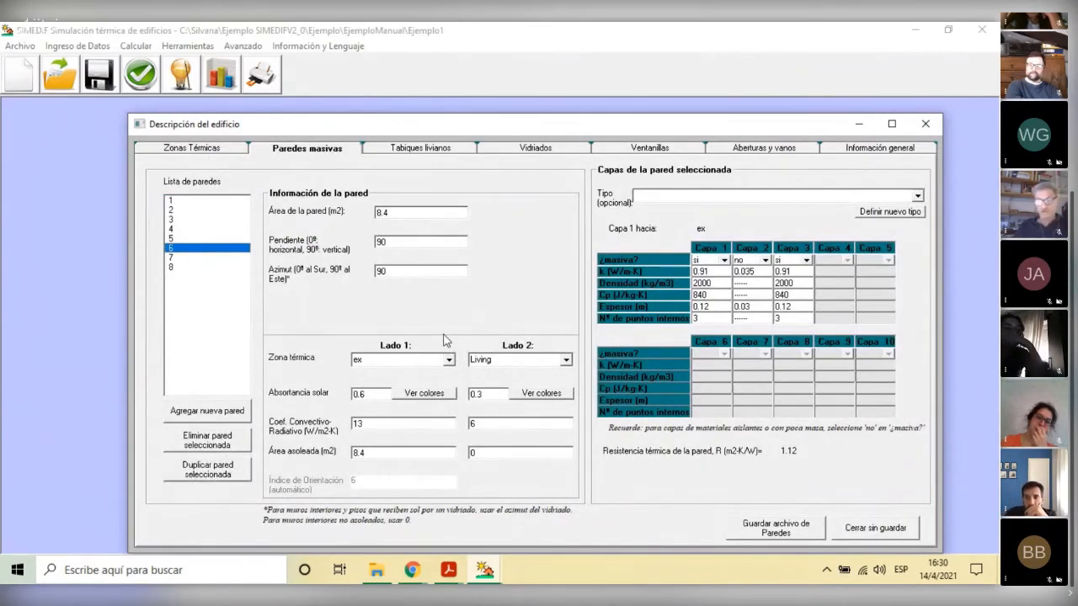
# Step: Assign massive wall 1 the thermal zones ex on side 1 and Dorm on side 2
pyautogui.click(173, 200)
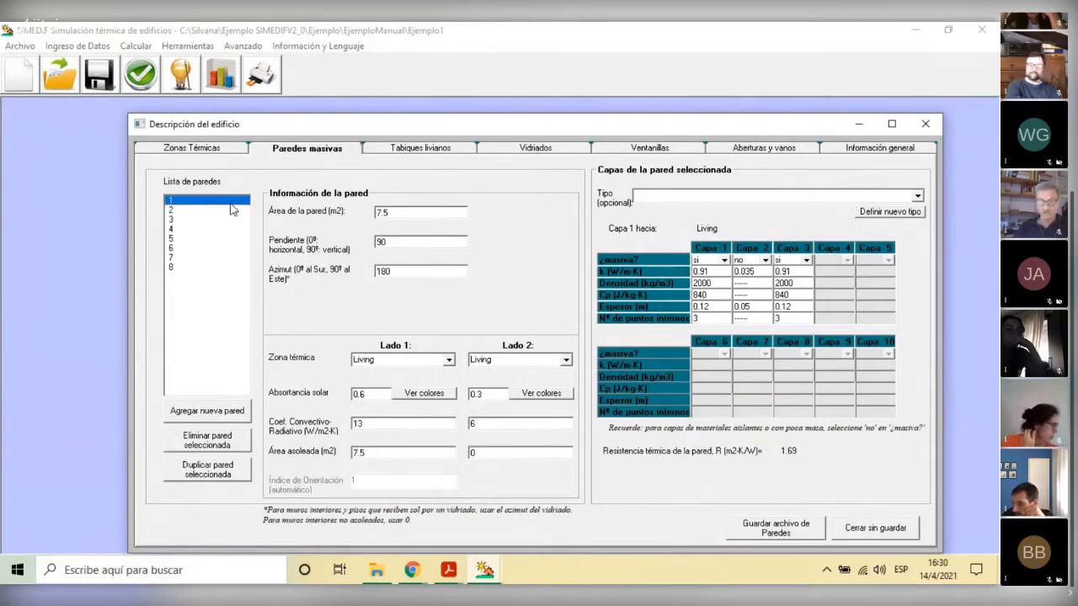
pyautogui.click(449, 359)
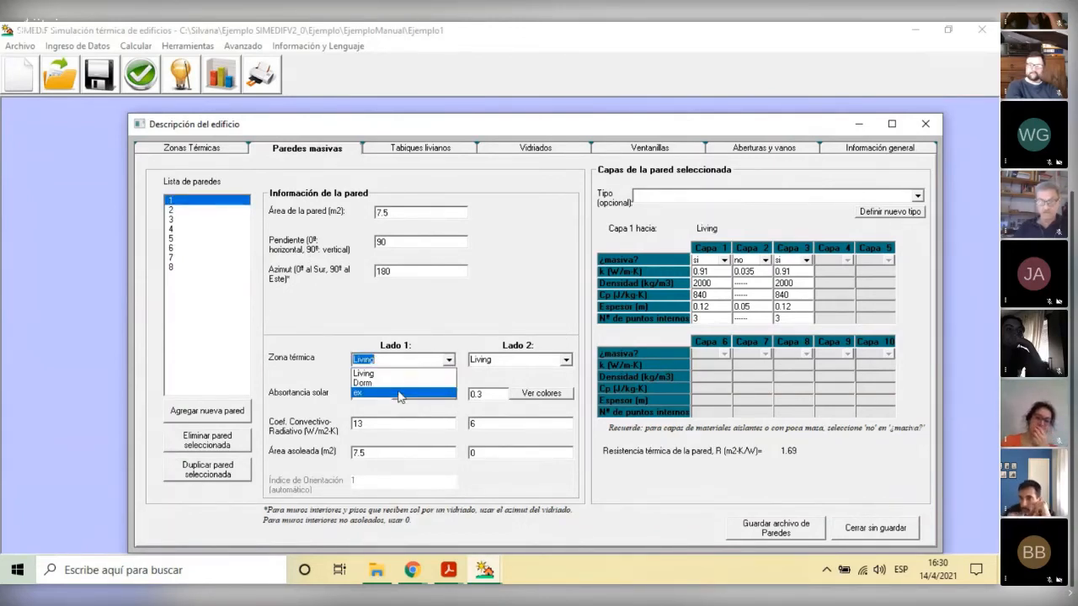
pyautogui.click(400, 395)
pyautogui.click(566, 359)
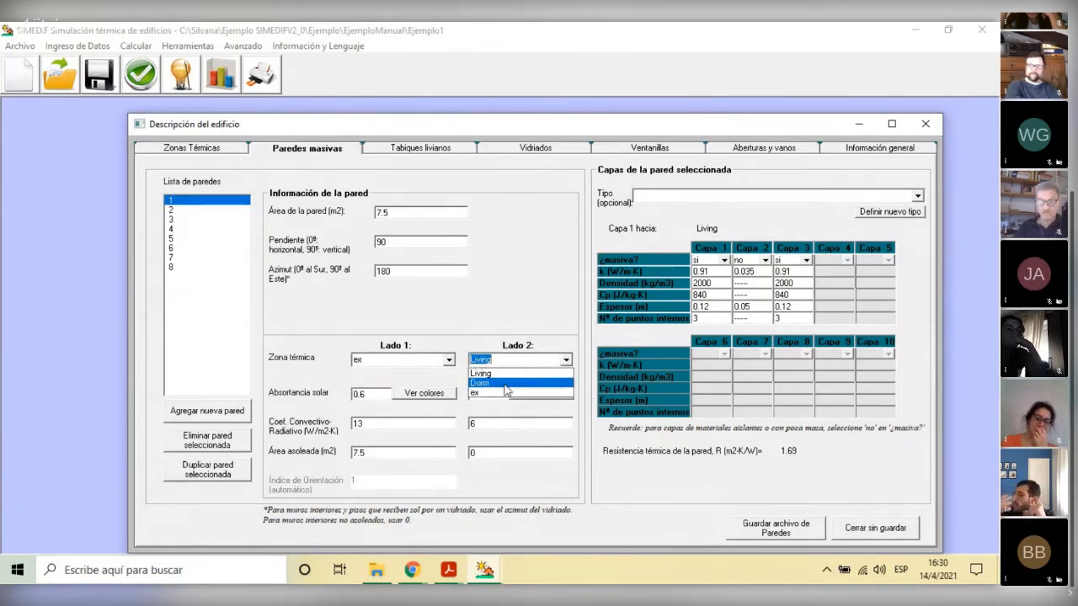
pyautogui.click(506, 389)
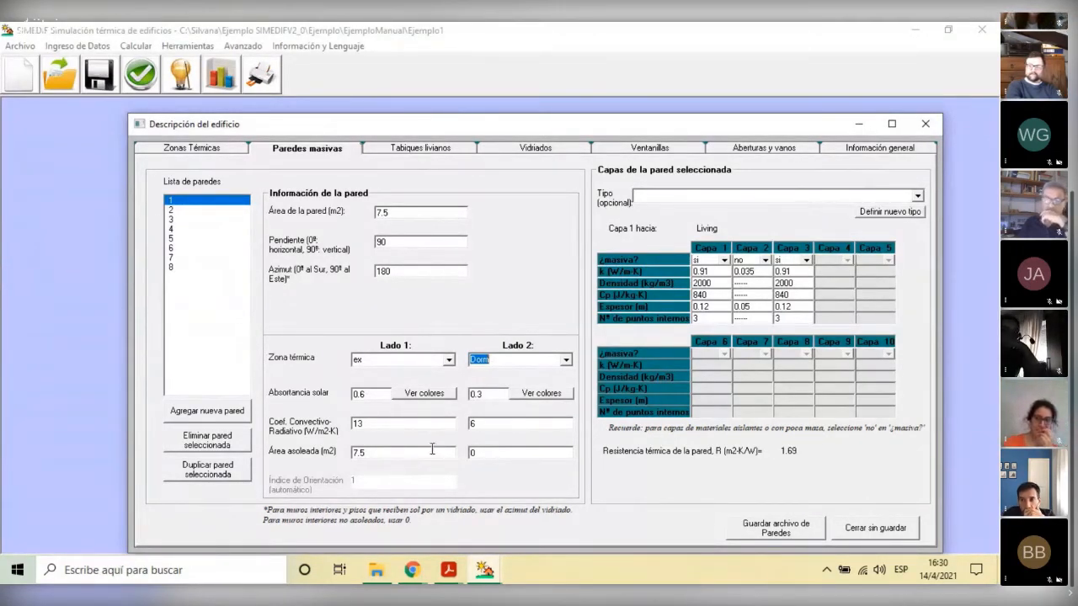
# Step: Consult the paint colour chart of solar absorptance values for both sides of massive wall 1
pyautogui.click(367, 396)
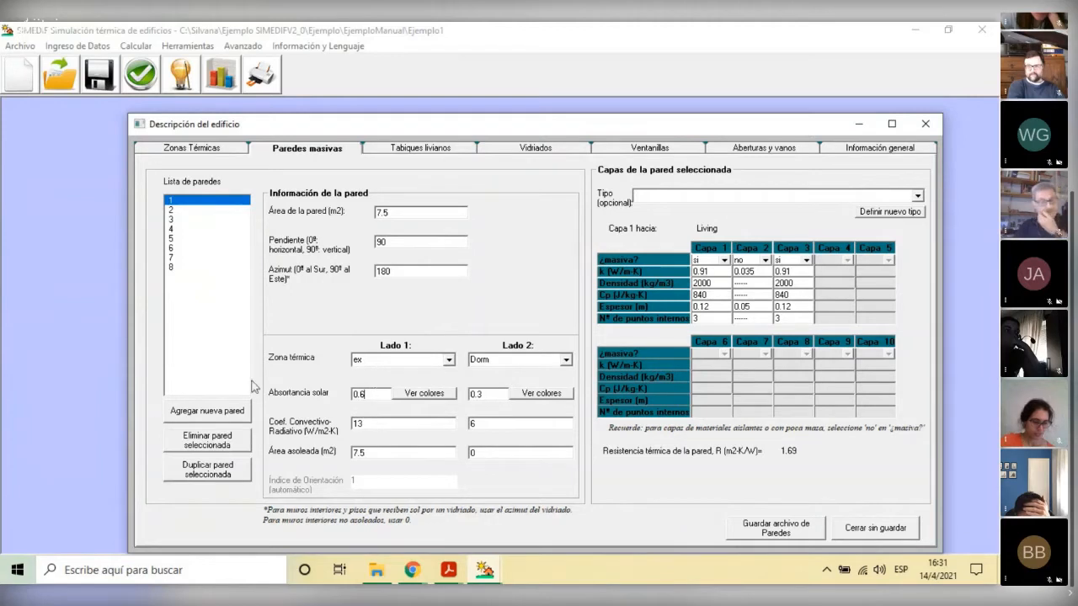
pyautogui.click(429, 396)
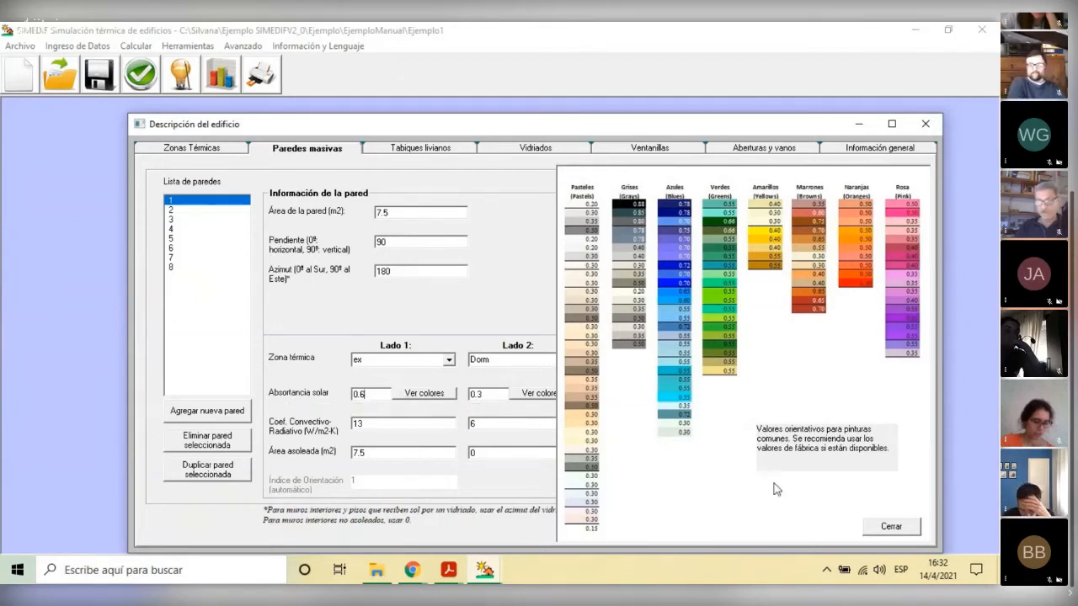
pyautogui.click(884, 526)
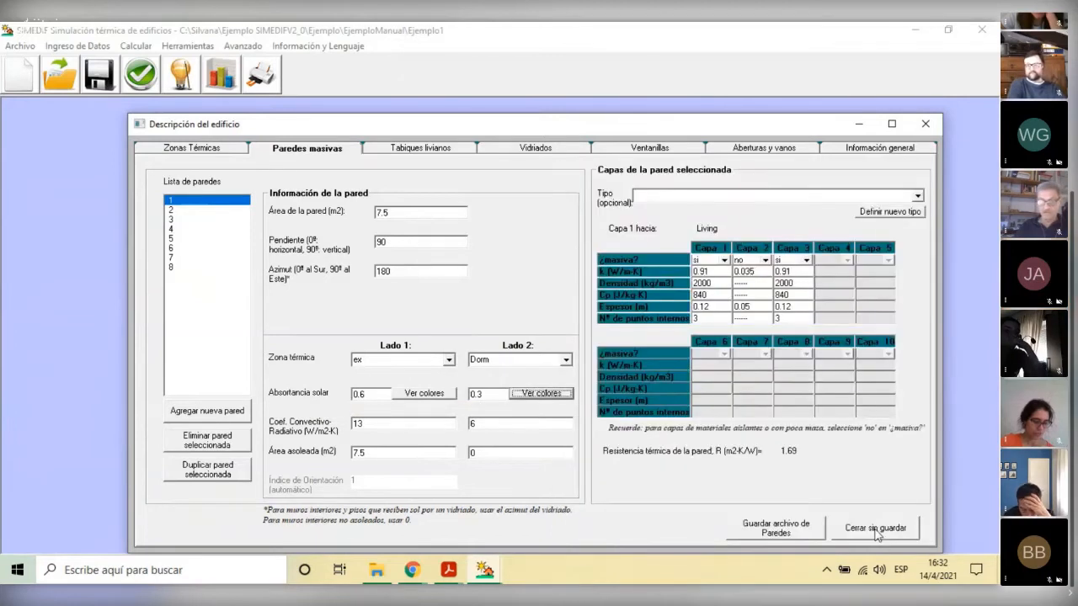
pyautogui.click(374, 395)
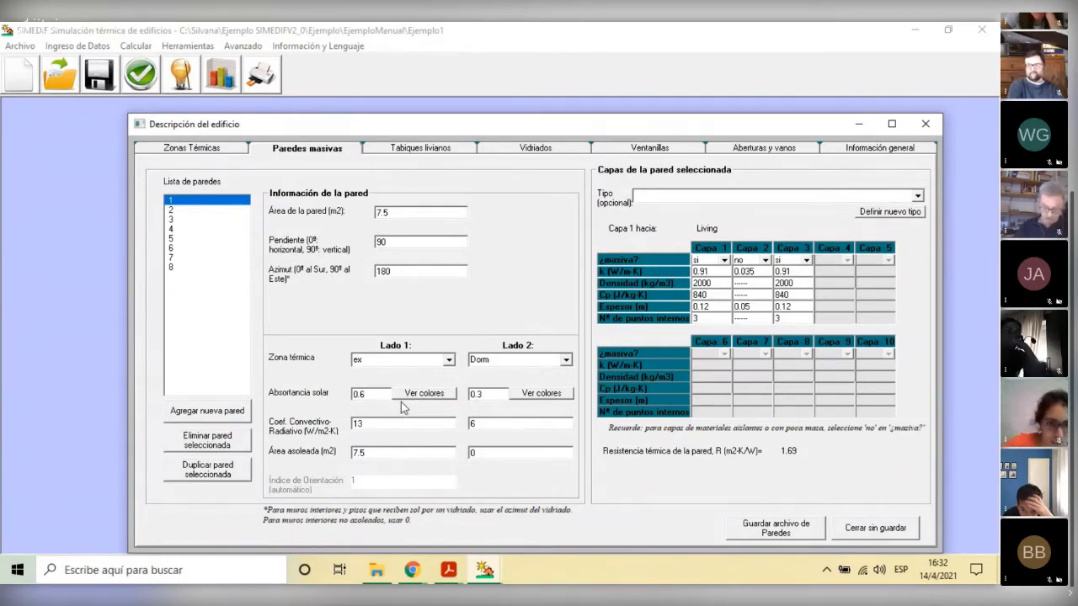
pyautogui.click(425, 395)
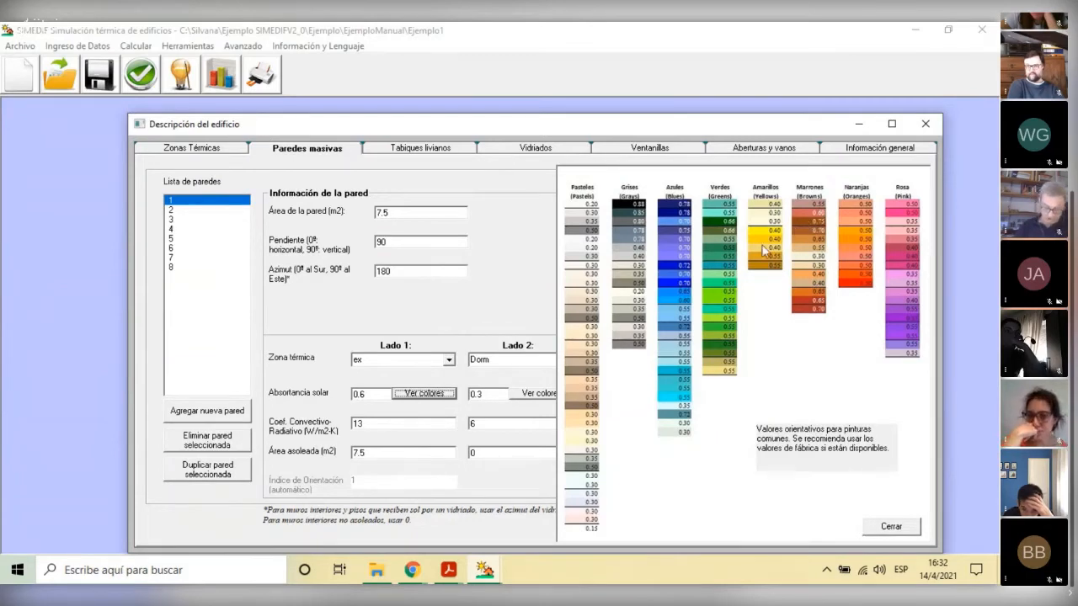
pyautogui.click(496, 394)
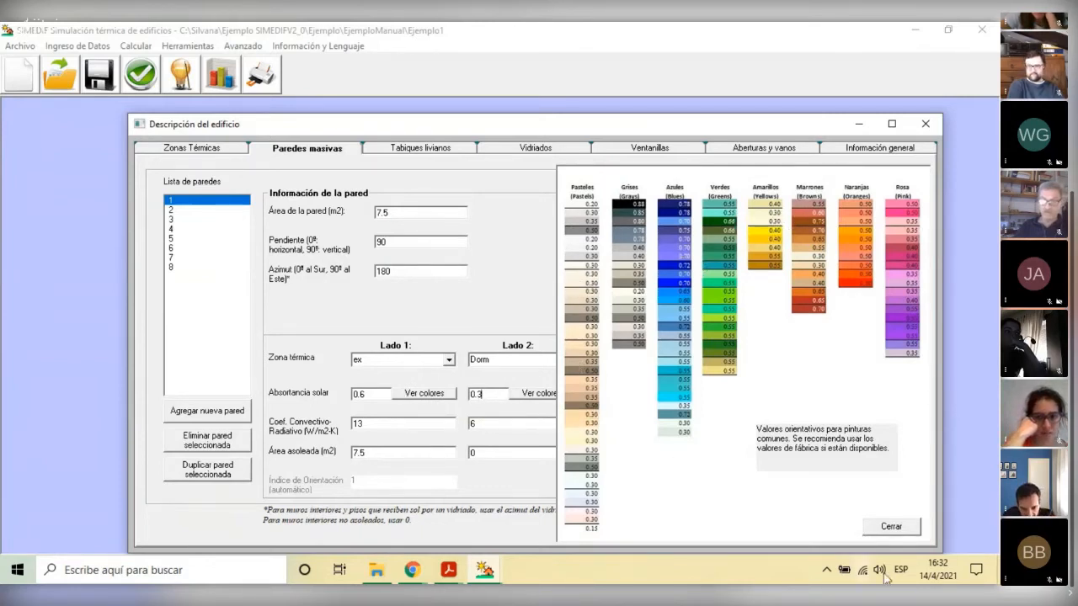
pyautogui.click(893, 528)
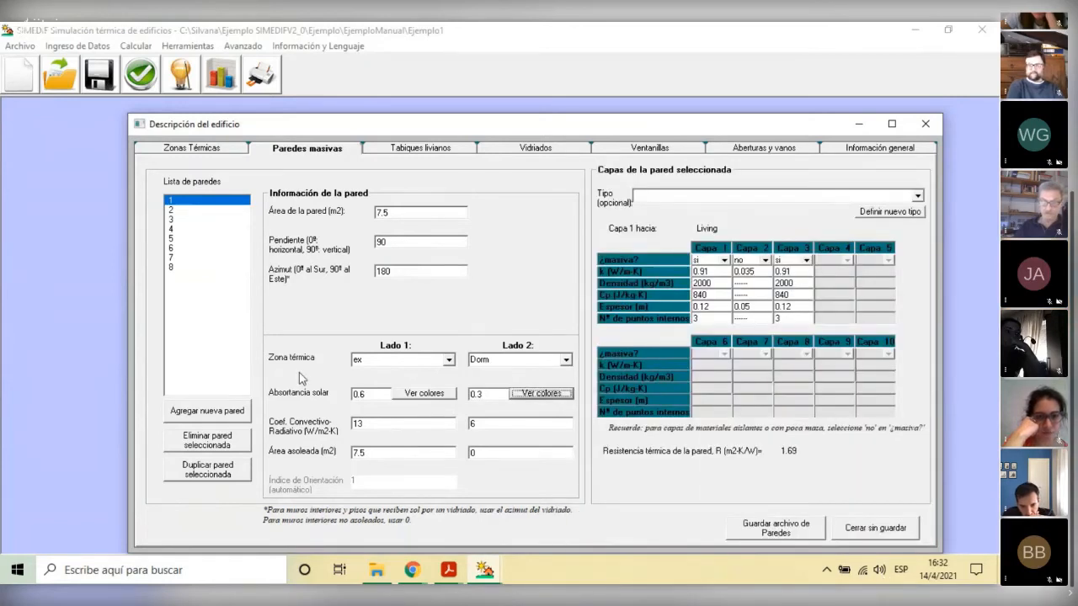
pyautogui.click(500, 397)
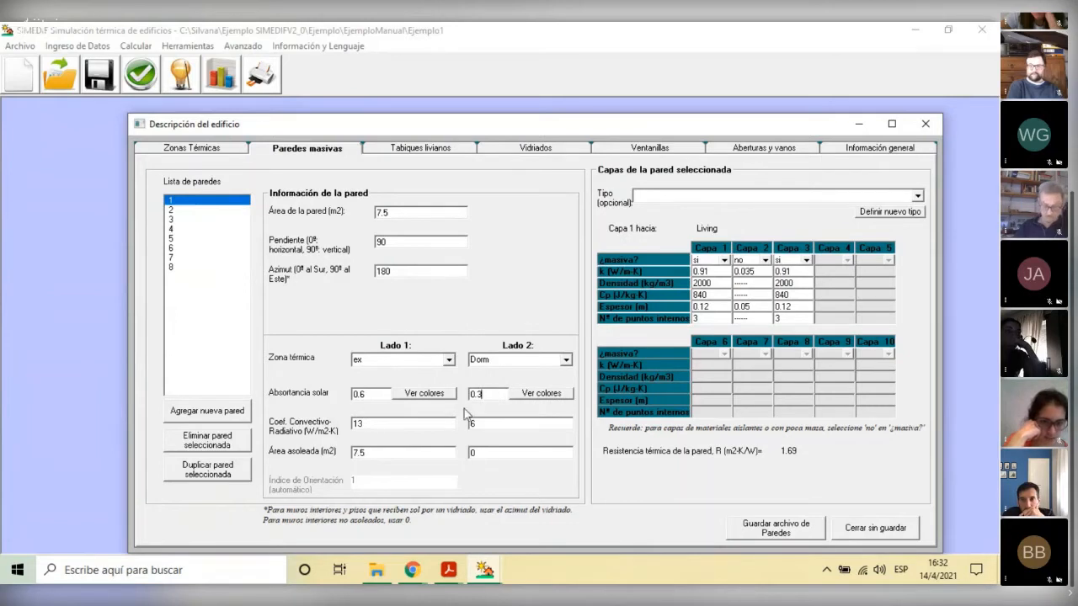
# Step: Review the convective-radiative coefficients, solar absorptance and sunlit areas on the two sides of massive wall 1
pyautogui.click(382, 426)
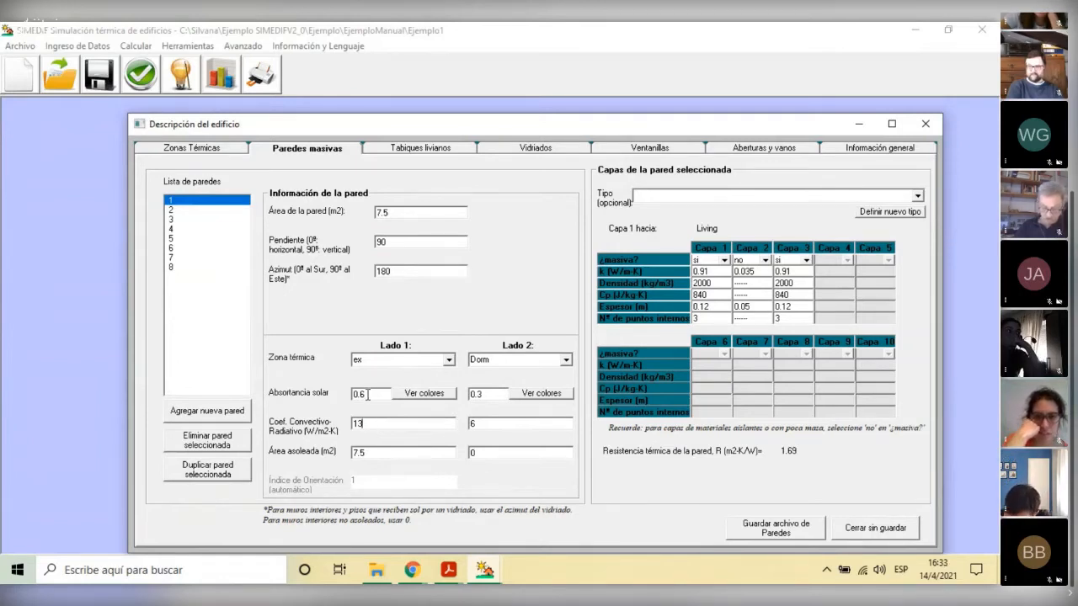
pyautogui.click(367, 453)
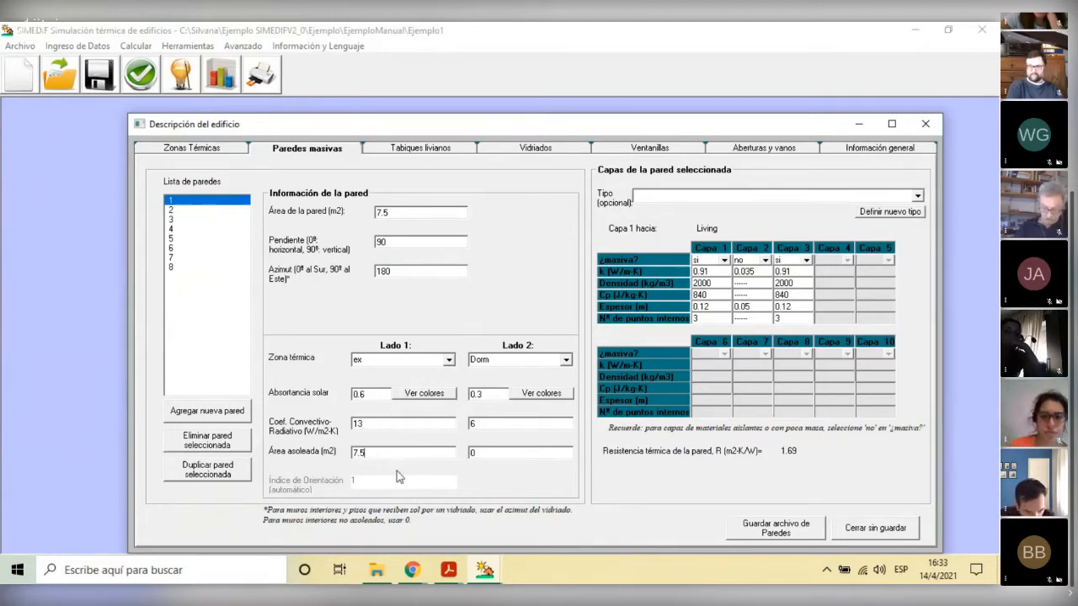
pyautogui.click(383, 393)
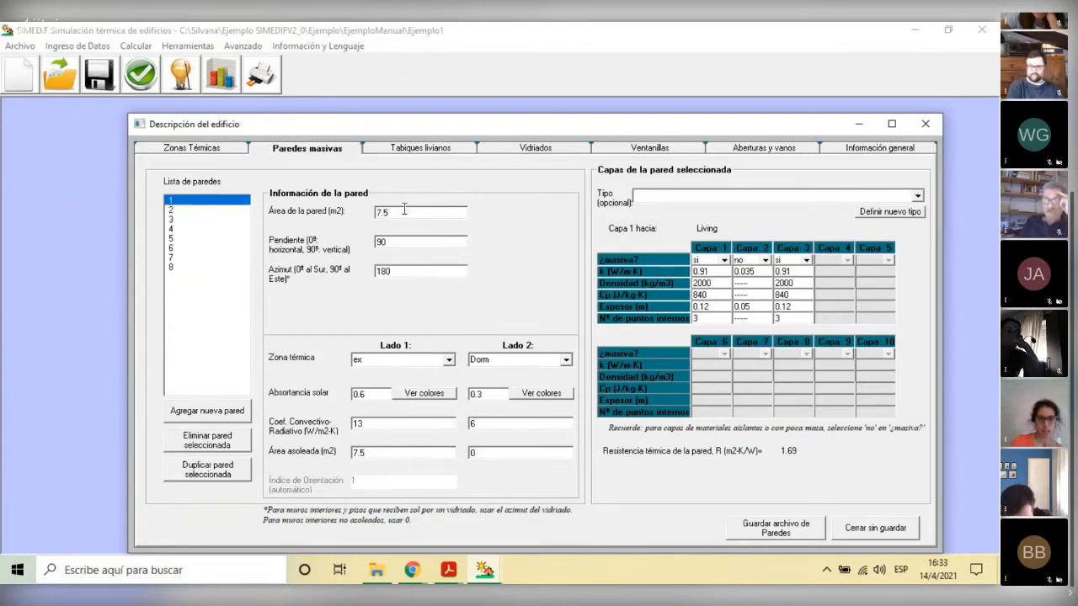
pyautogui.click(409, 456)
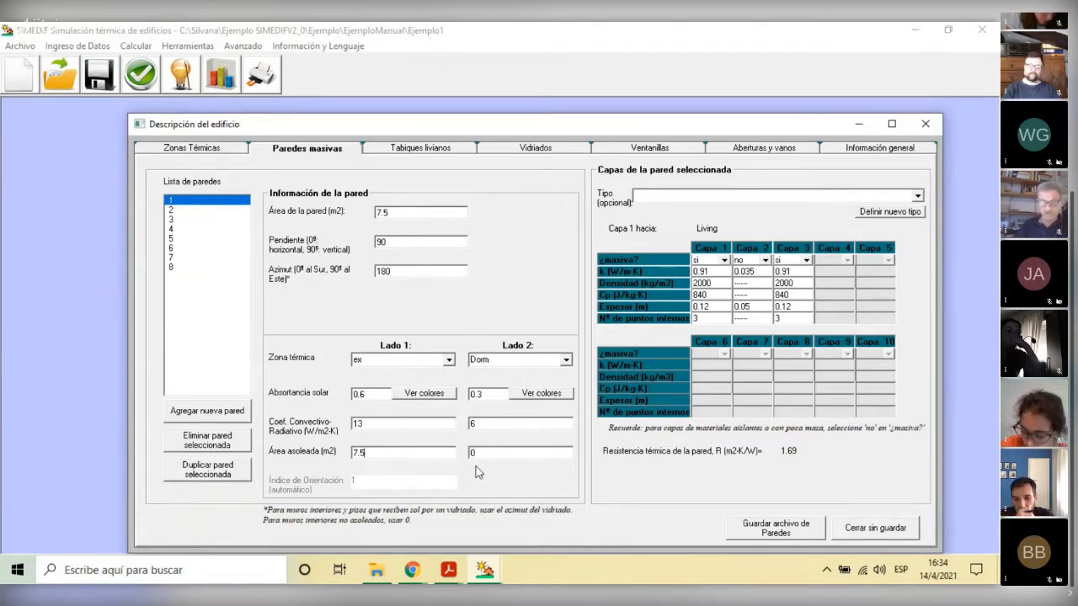
pyautogui.click(509, 456)
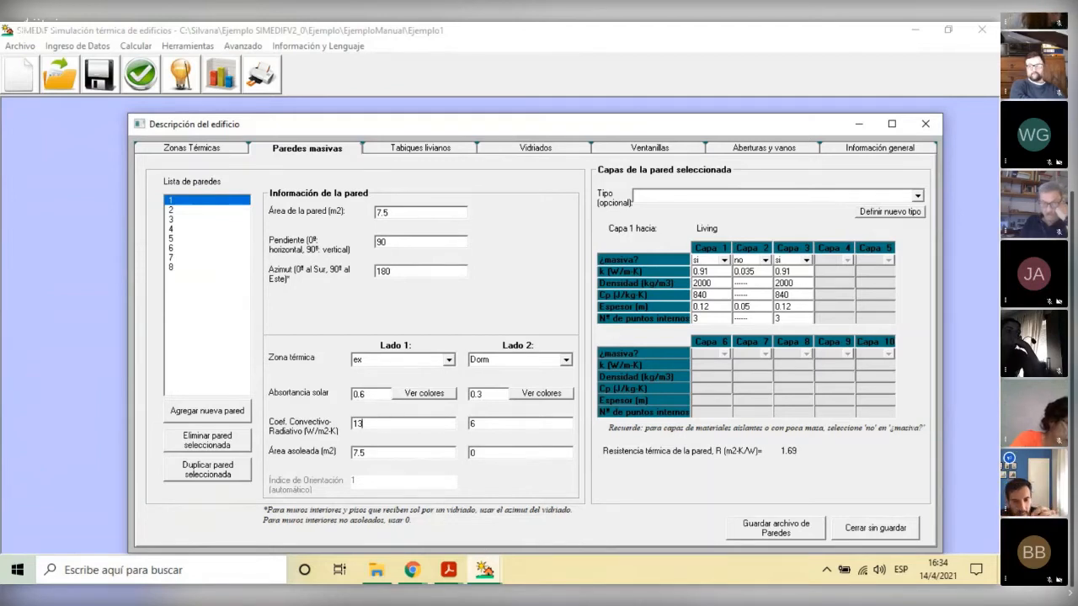
pyautogui.moveTo(484, 570)
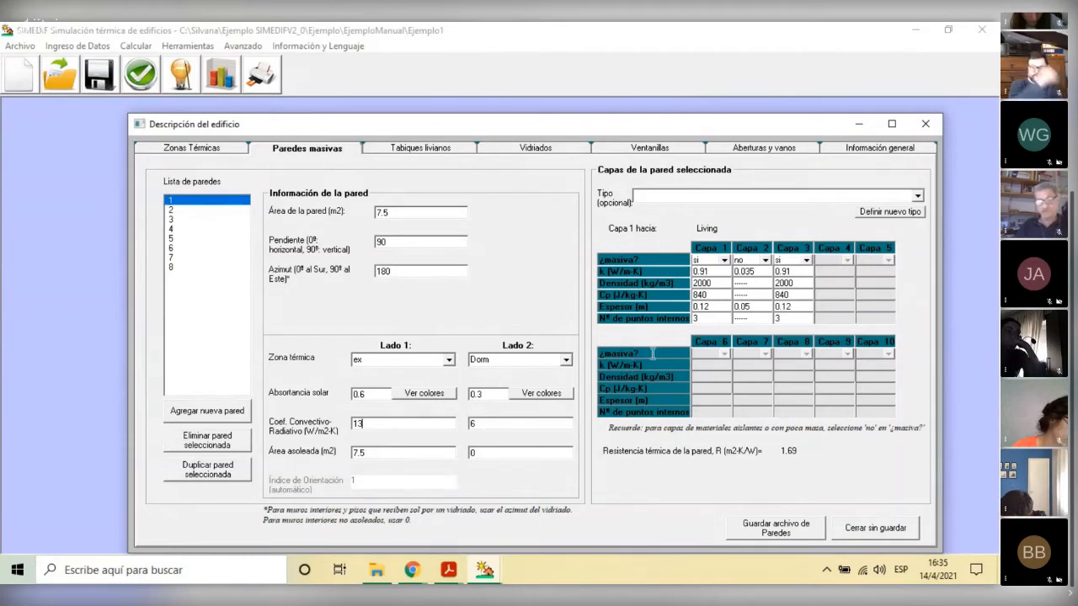
pyautogui.click(393, 452)
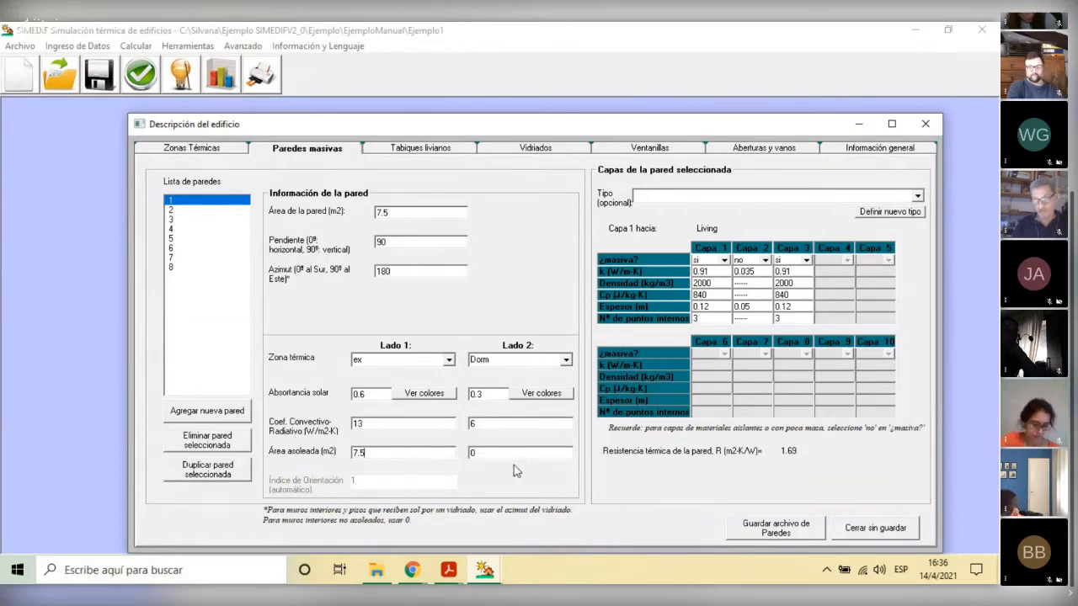
pyautogui.click(383, 423)
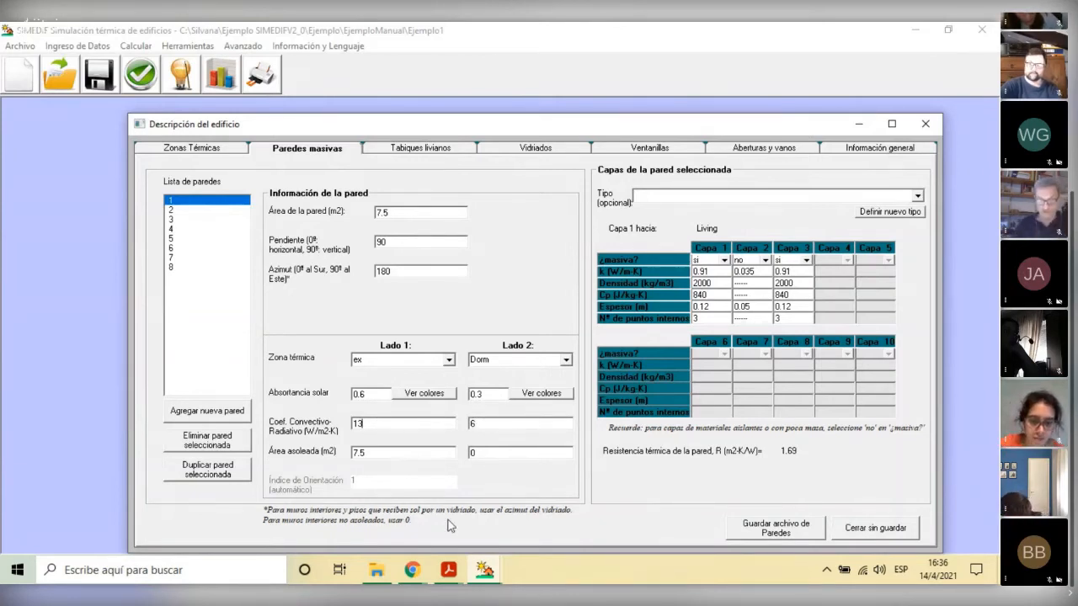
# Step: Consult the building elements plan in SIMEDIF_Manual.pdf in Acrobat Reader, and return to the wall data in SIMEDIF
pyautogui.click(446, 573)
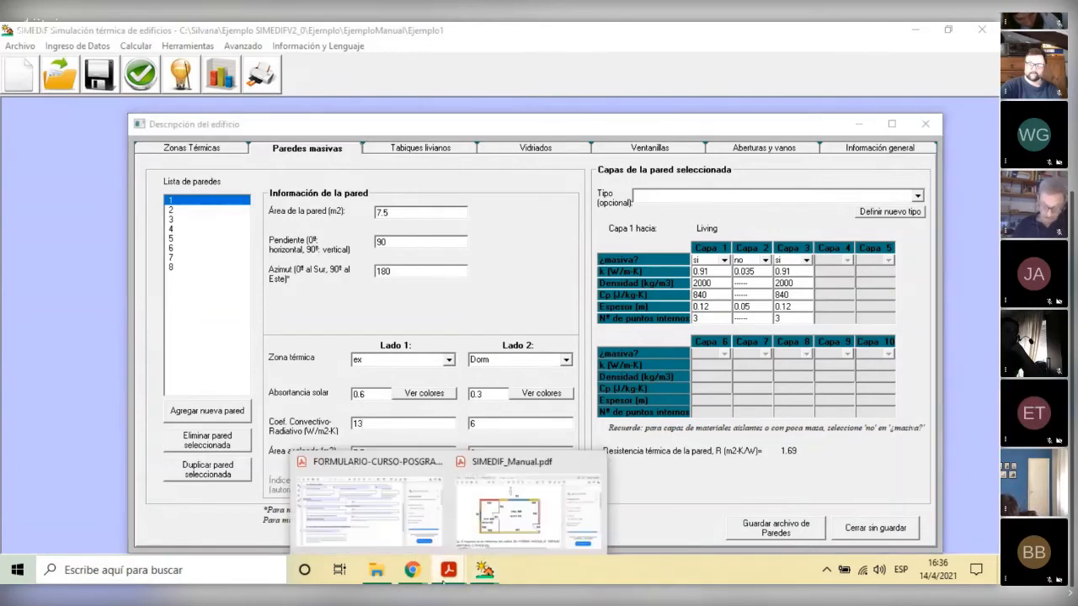
pyautogui.click(476, 515)
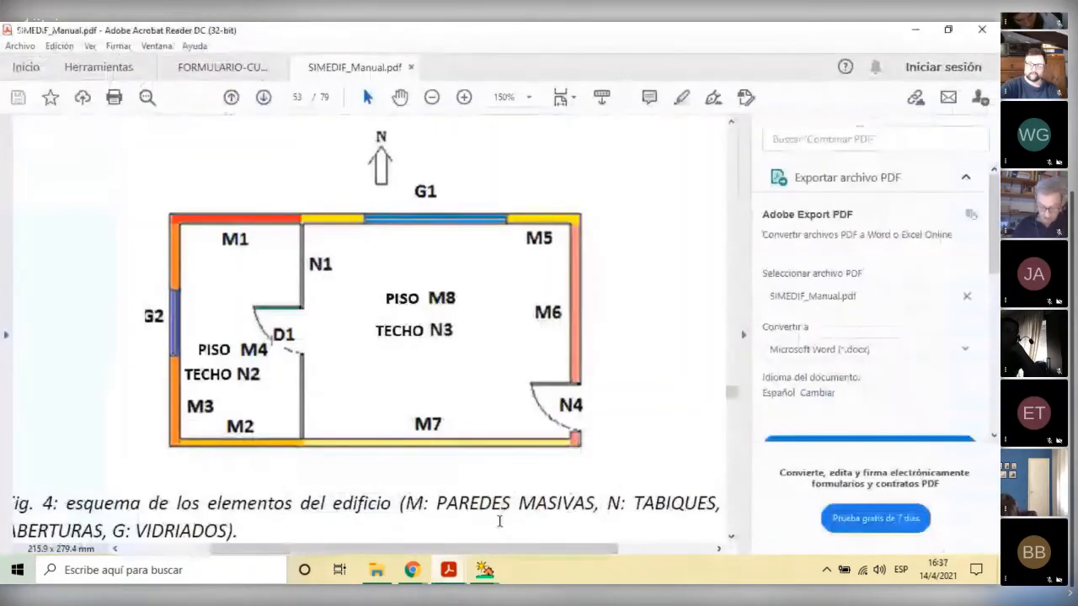
pyautogui.moveTo(485, 574)
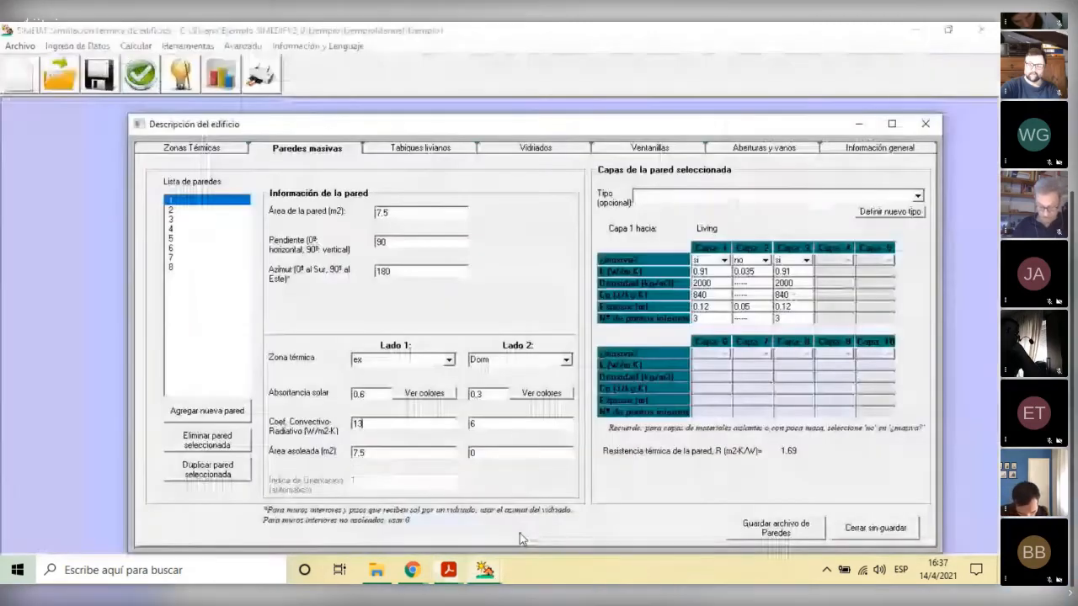
pyautogui.click(520, 533)
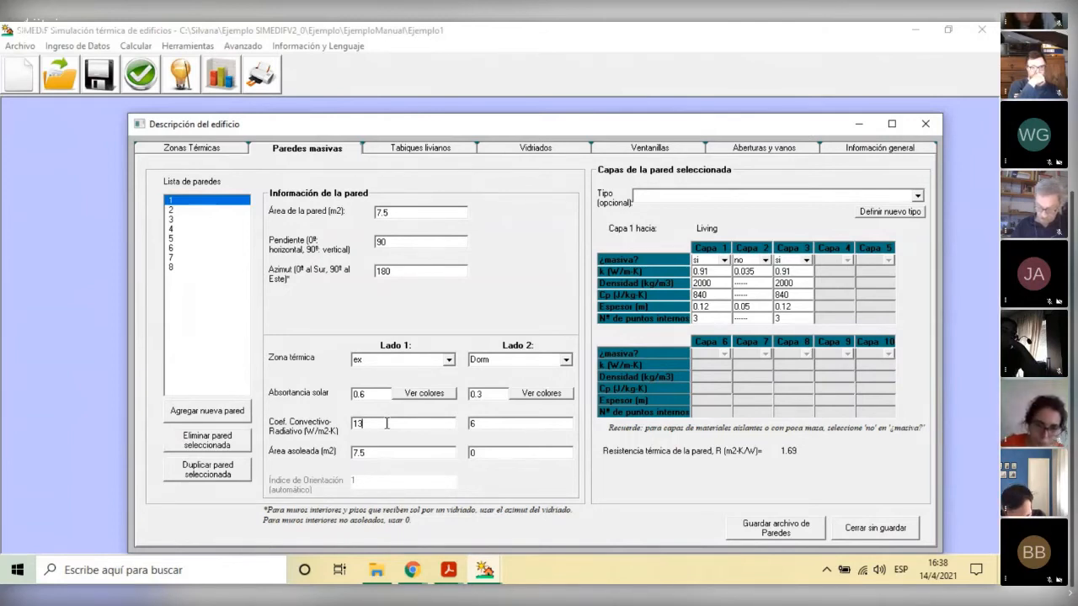
# Step: Examine the convective-radiative coefficients of side 1 and side 2 of massive wall 1
pyautogui.doubleClick(355, 423)
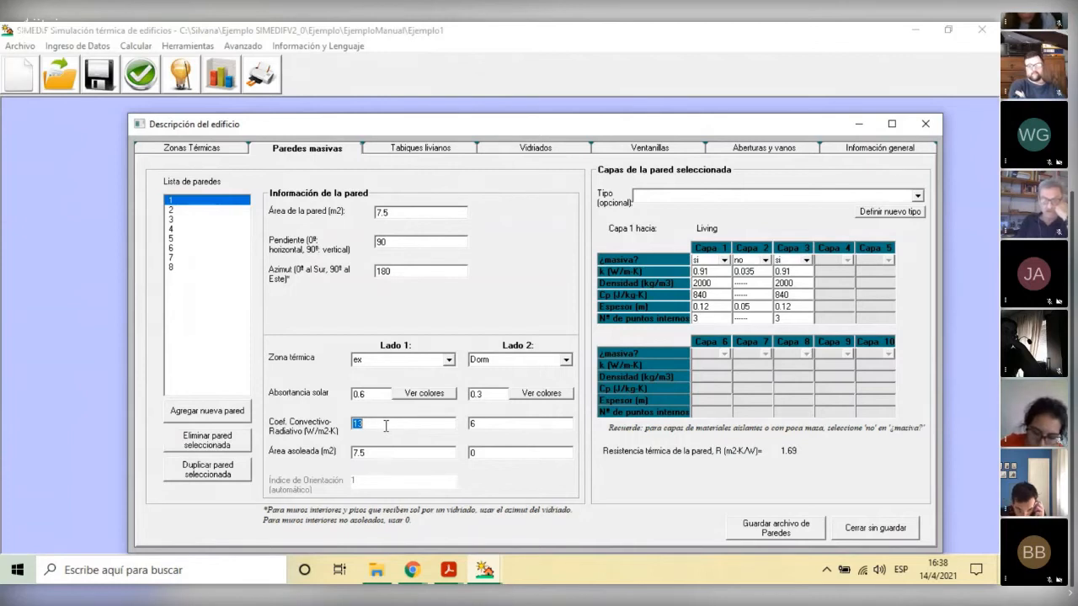
pyautogui.click(385, 426)
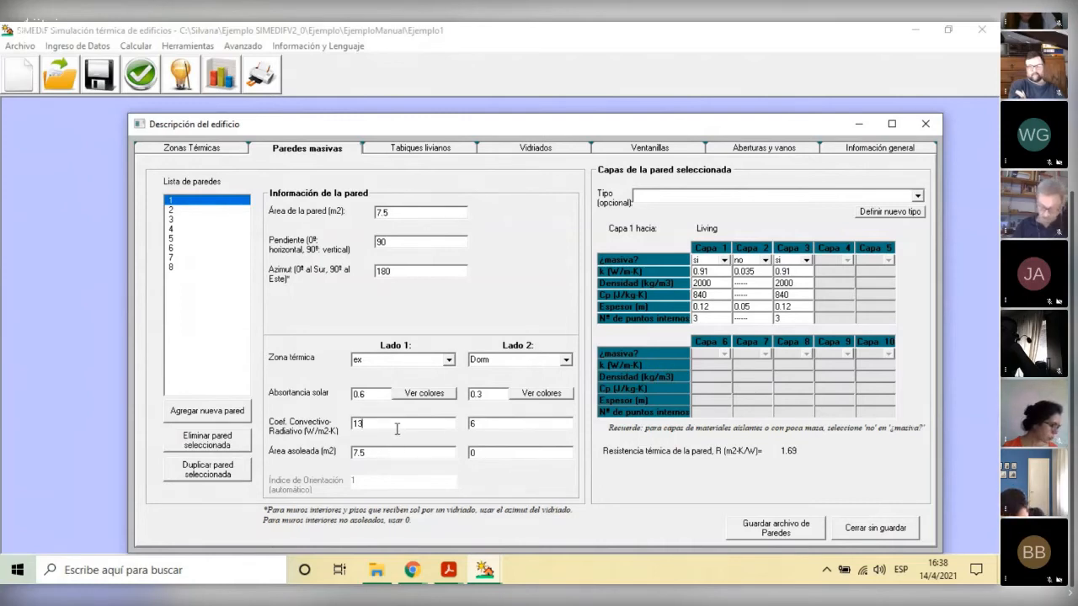
pyautogui.click(523, 424)
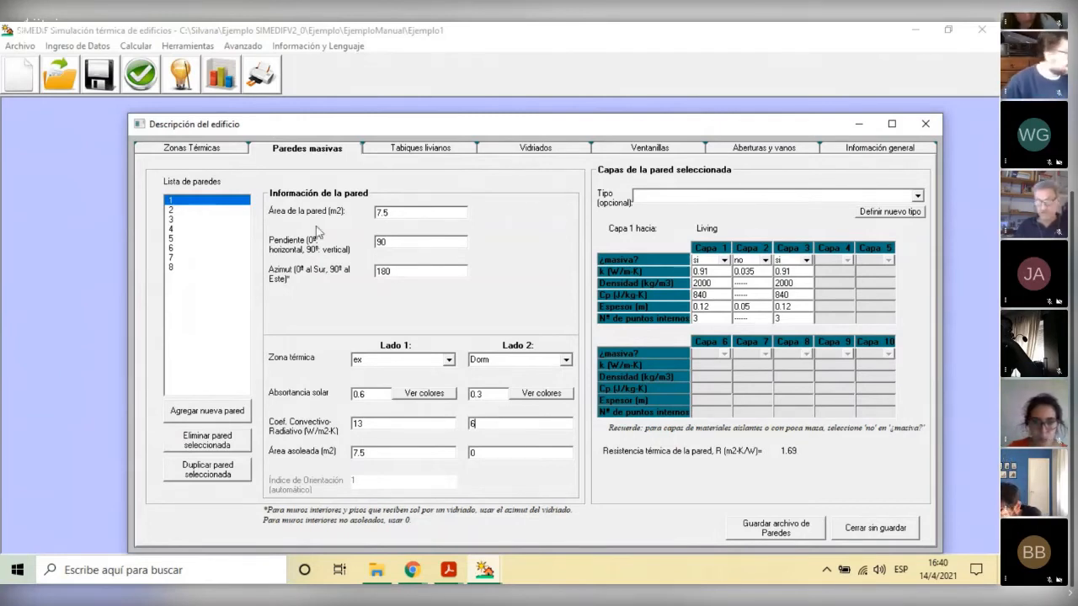
# Step: Apply the predefined type "Muro DOBLE 27cm-s/rev. -Lad.Macizo12cm-Poliest.Exp.3cm-Lad.Macizo12cm" to massive wall 1 and check its layer properties
pyautogui.click(203, 204)
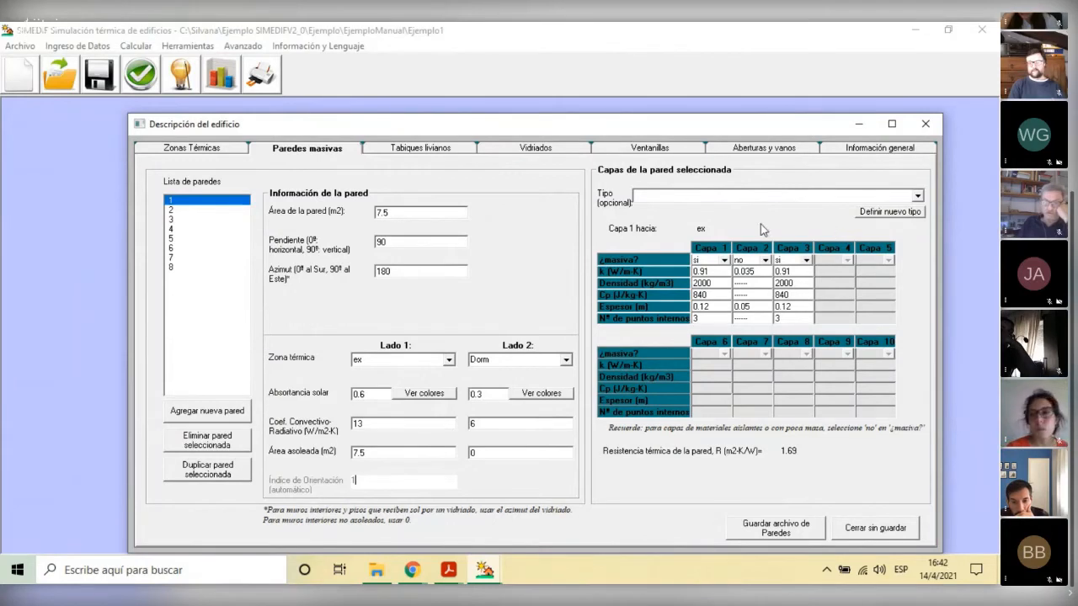
pyautogui.click(917, 198)
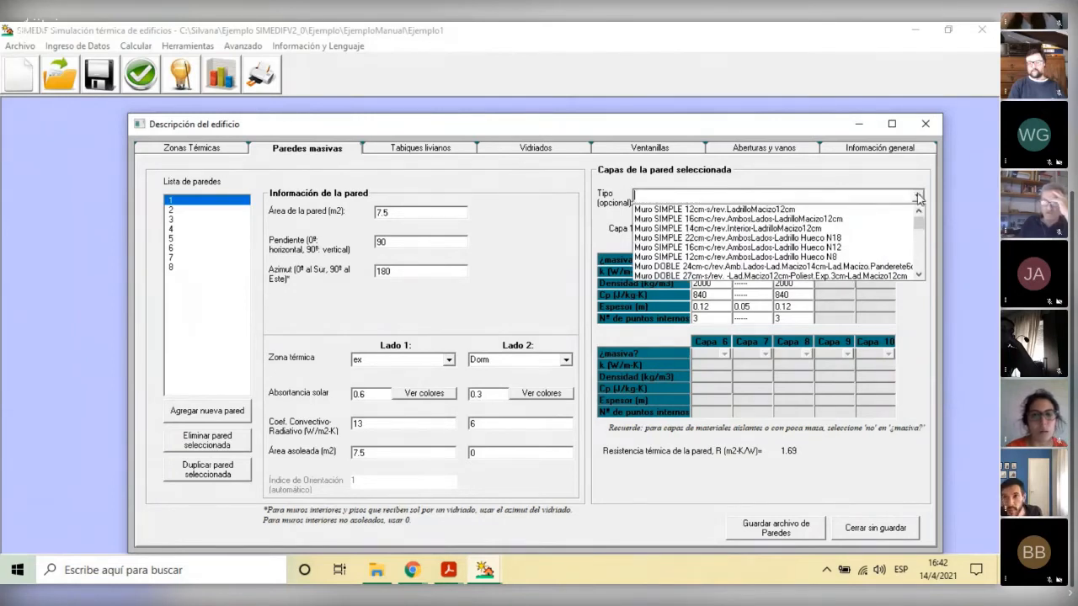
pyautogui.click(918, 198)
pyautogui.click(917, 198)
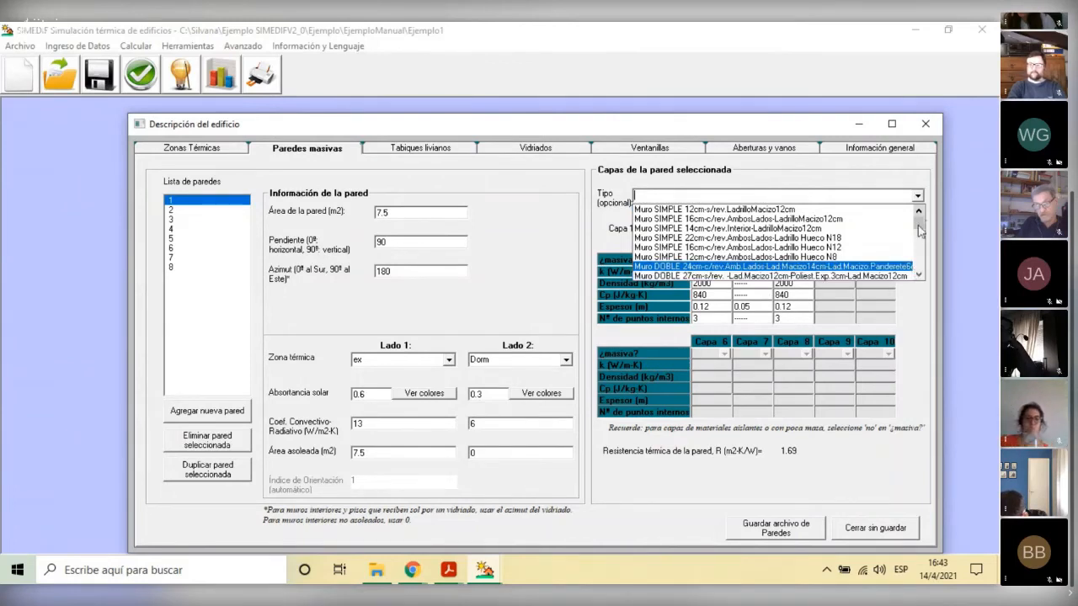
pyautogui.moveTo(921, 232); pyautogui.dragTo(919, 250)
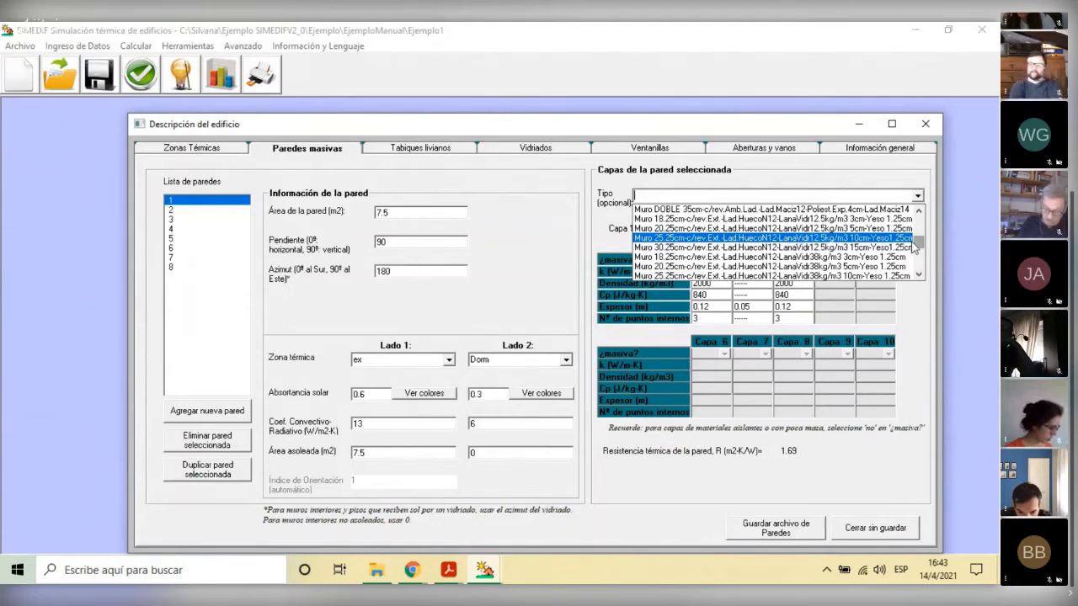
pyautogui.moveTo(918, 244); pyautogui.dragTo(918, 212)
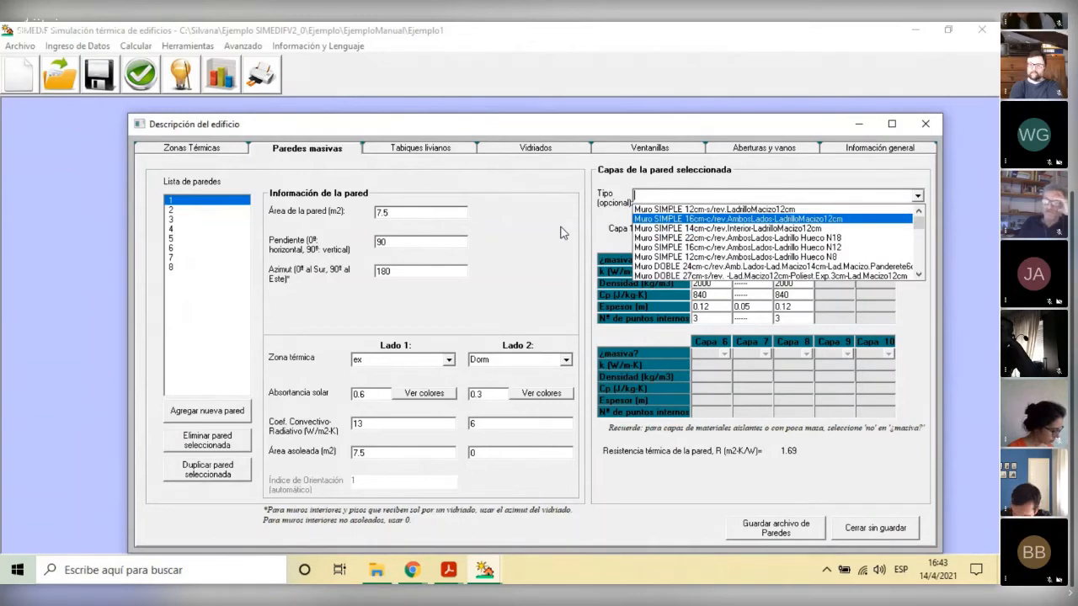
pyautogui.moveTo(918, 218); pyautogui.dragTo(911, 226)
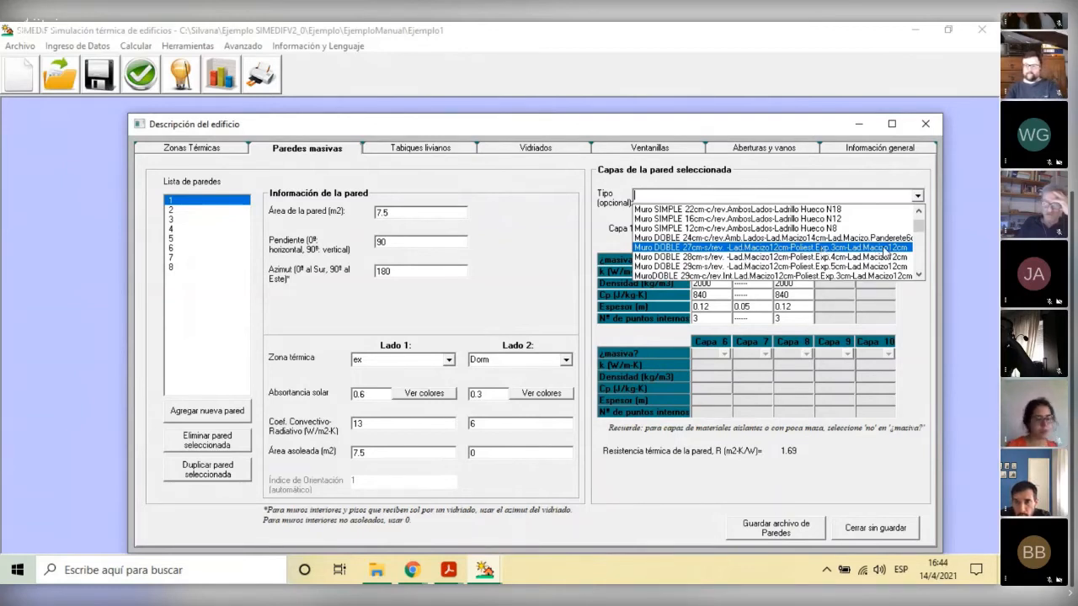
pyautogui.click(884, 250)
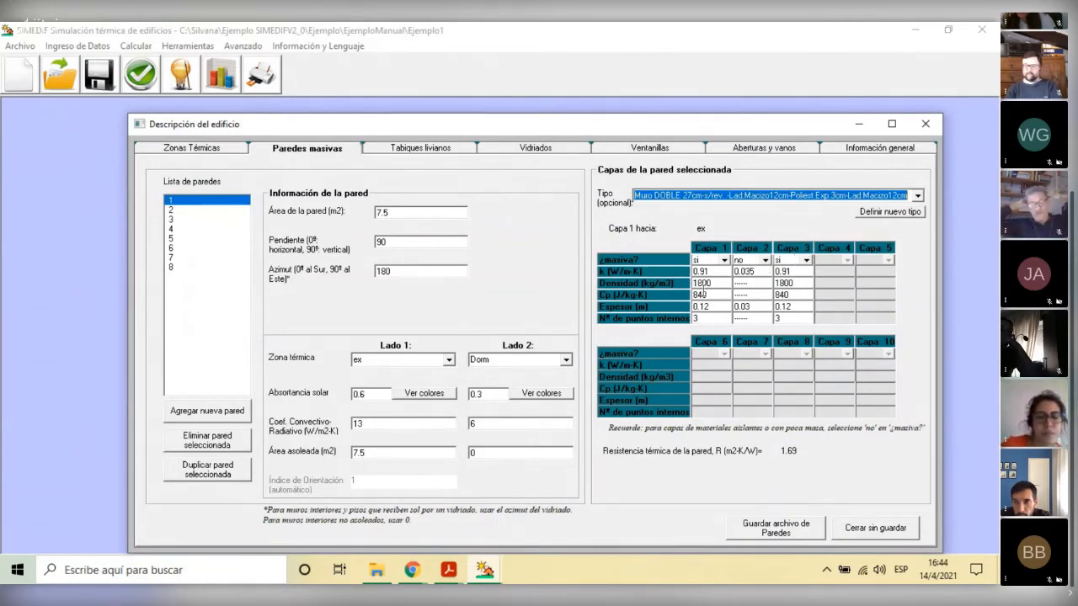
pyautogui.click(713, 272)
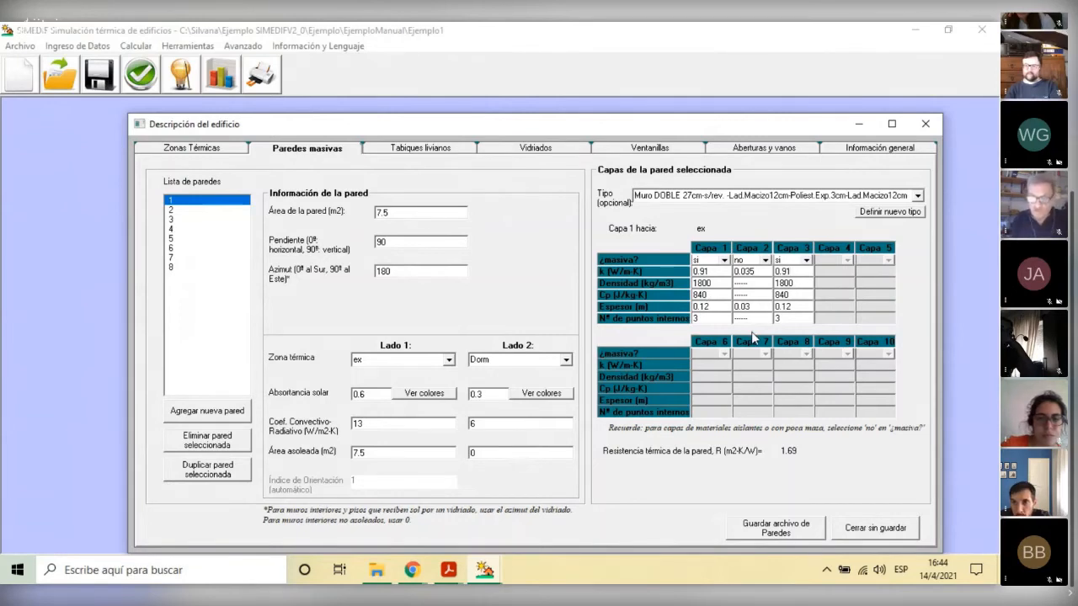
# Step: Review the mass setting, thicknesses and number of internal points of the layers of massive wall 1, and reselect that wall
pyautogui.click(764, 262)
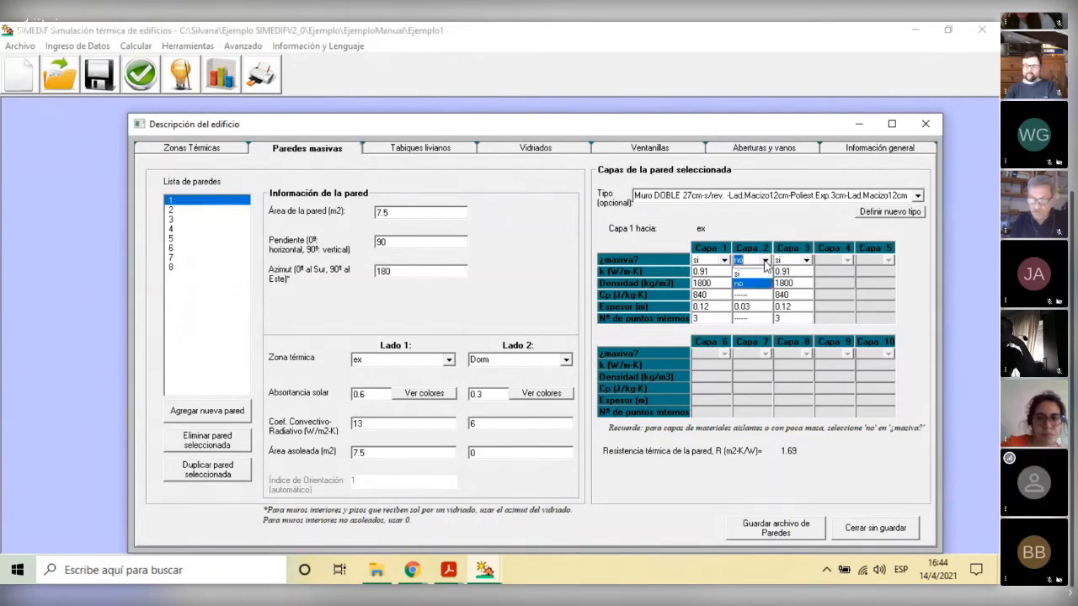
pyautogui.click(746, 284)
pyautogui.click(753, 257)
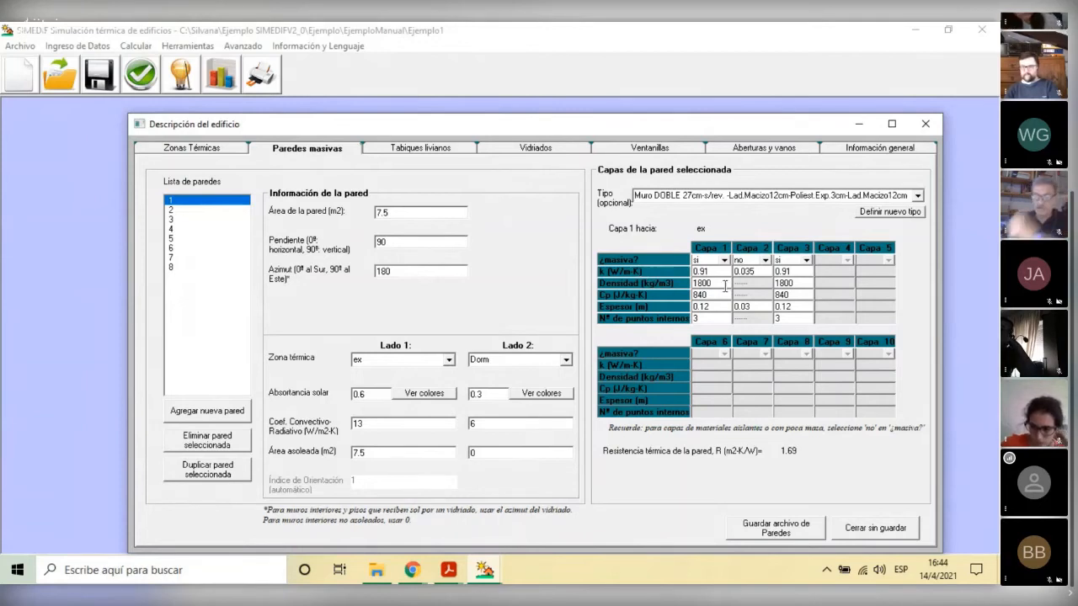
pyautogui.click(764, 305)
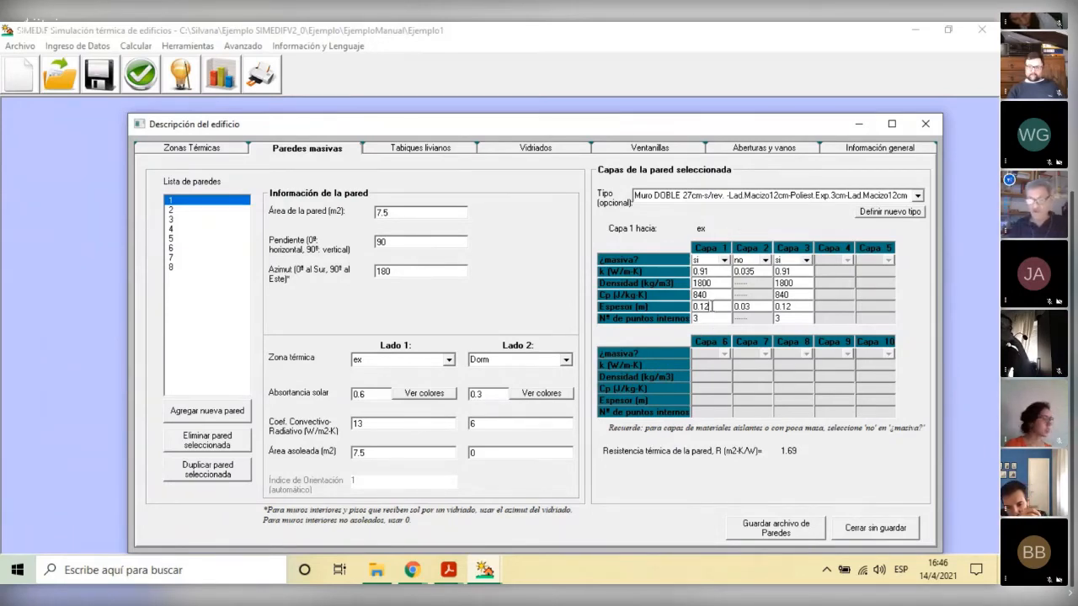
pyautogui.click(789, 319)
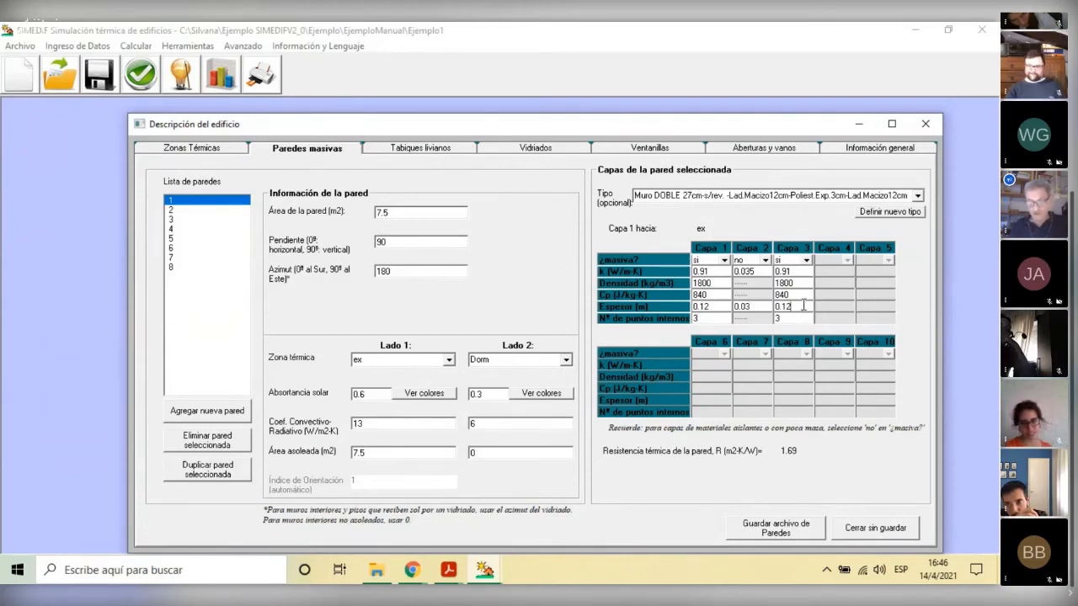
pyautogui.click(721, 318)
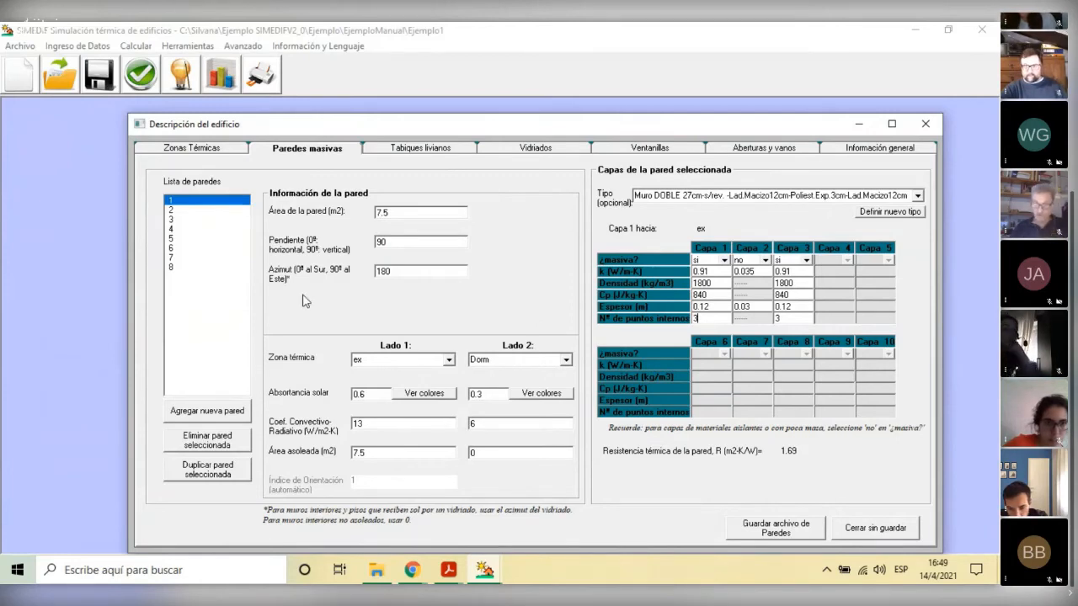
pyautogui.click(219, 202)
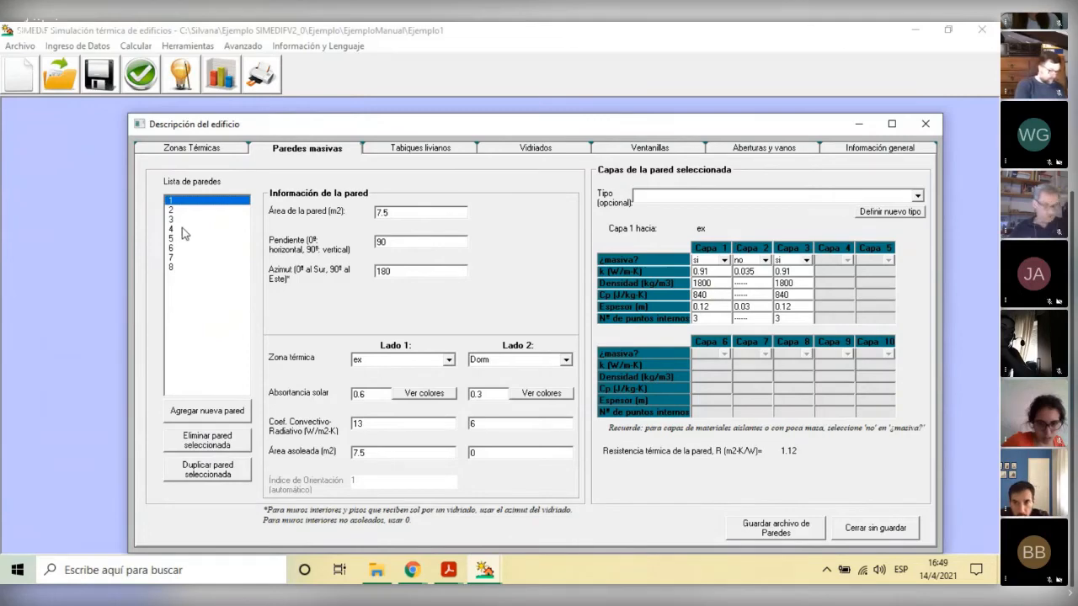
# Step: Look up the floors and walls on the building elements plan in SIMEDIF_Manual.pdf in Acrobat Reader, and return to the SIMEDIF building description
pyautogui.click(442, 576)
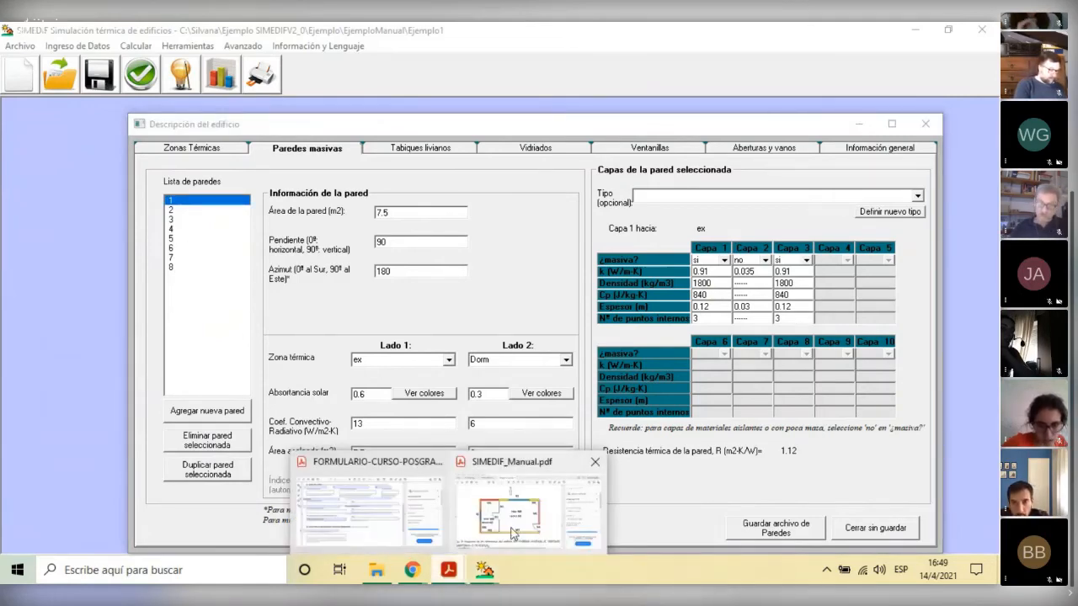
pyautogui.click(519, 504)
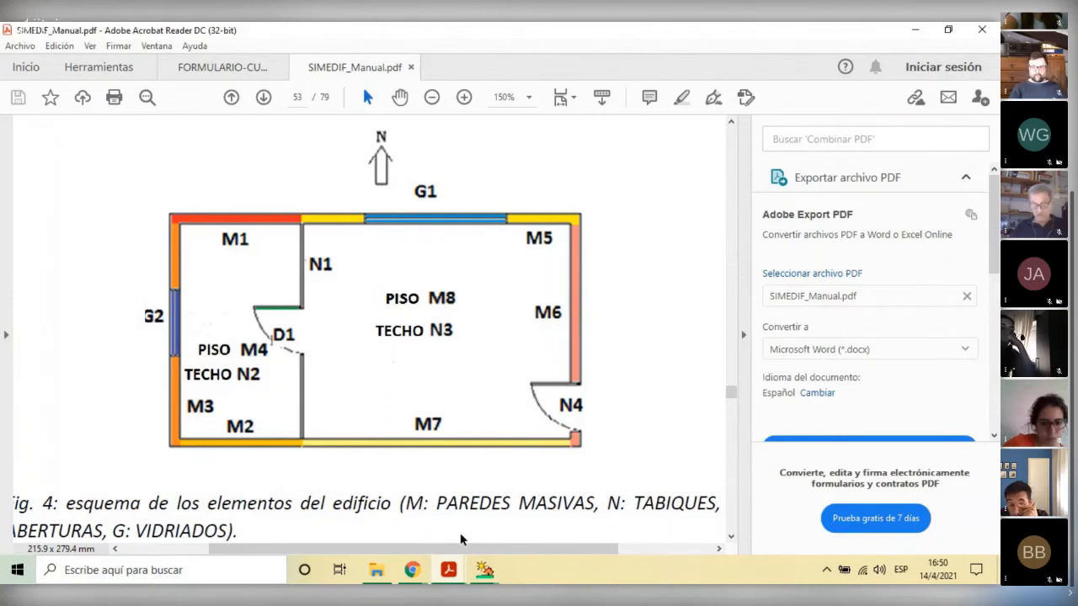
pyautogui.click(487, 573)
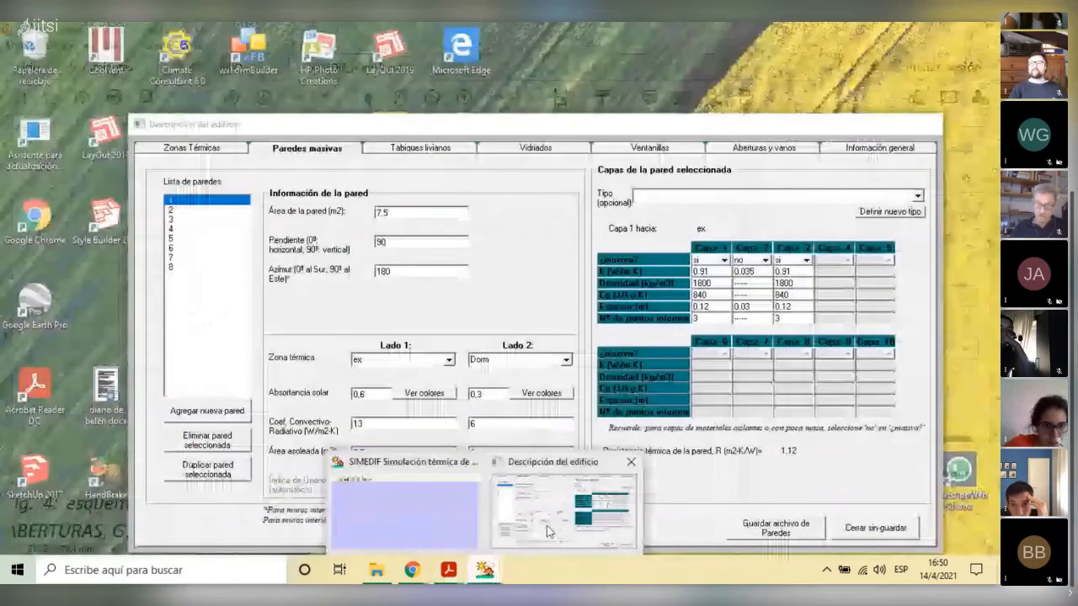
pyautogui.click(548, 531)
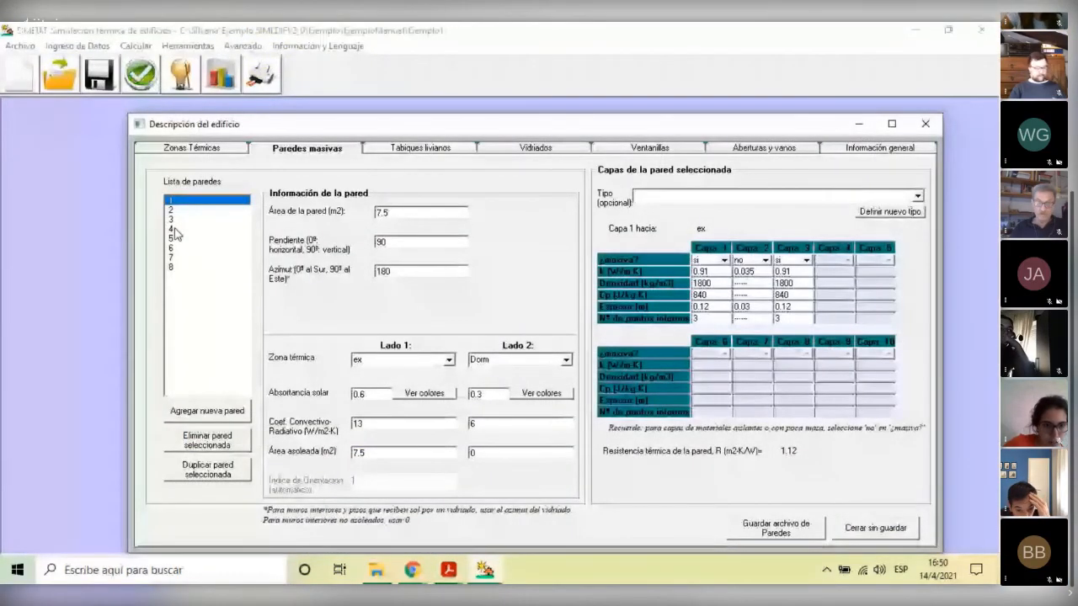
# Step: Open the data of massive wall 4, the bedroom floor, and review its area and azimuth
pyautogui.click(176, 229)
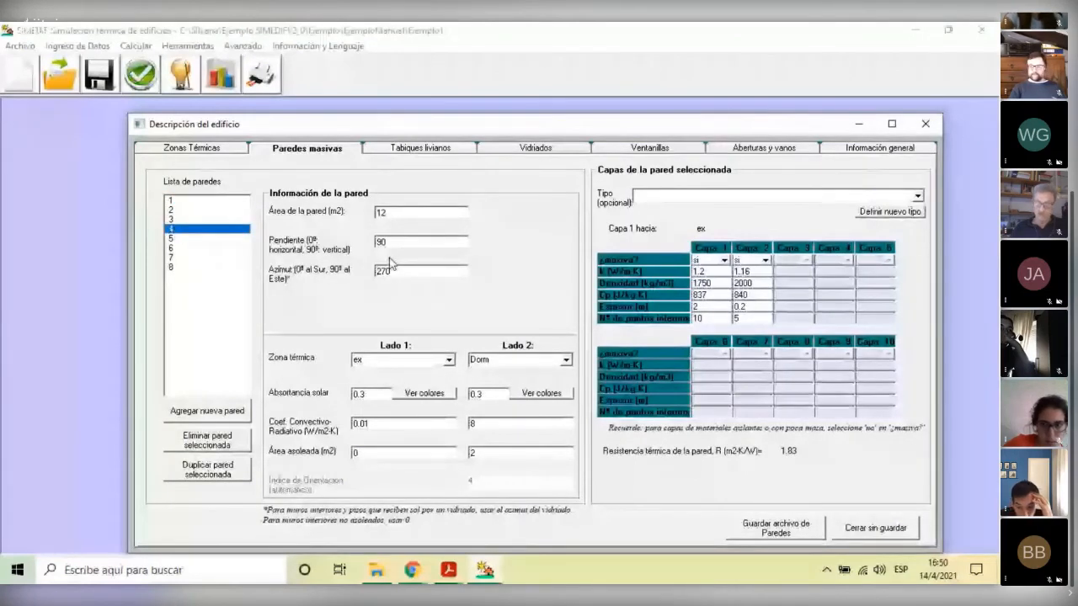
pyautogui.click(418, 214)
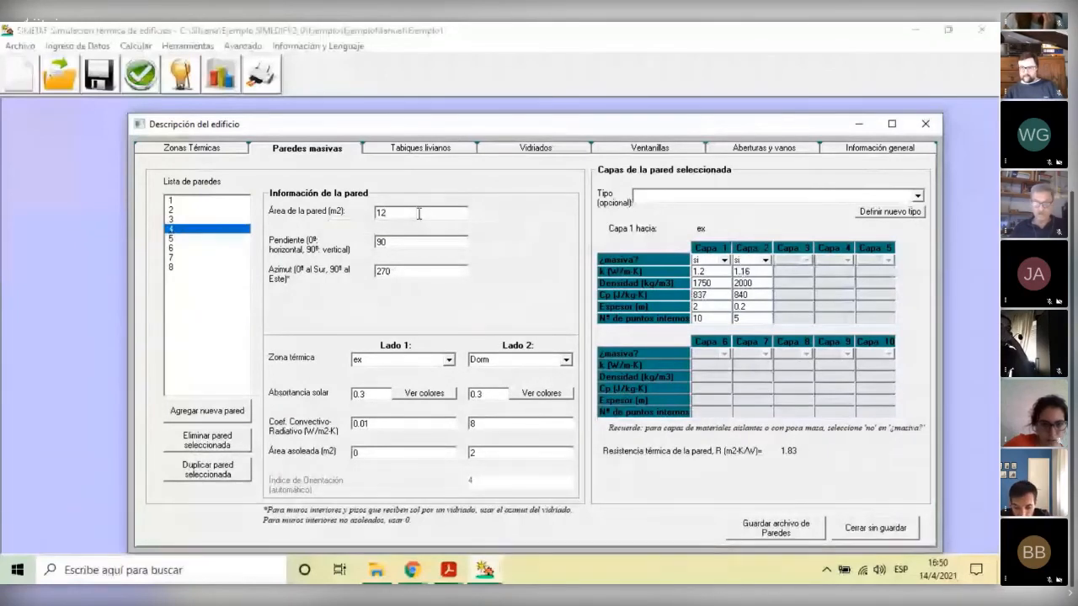
pyautogui.click(405, 270)
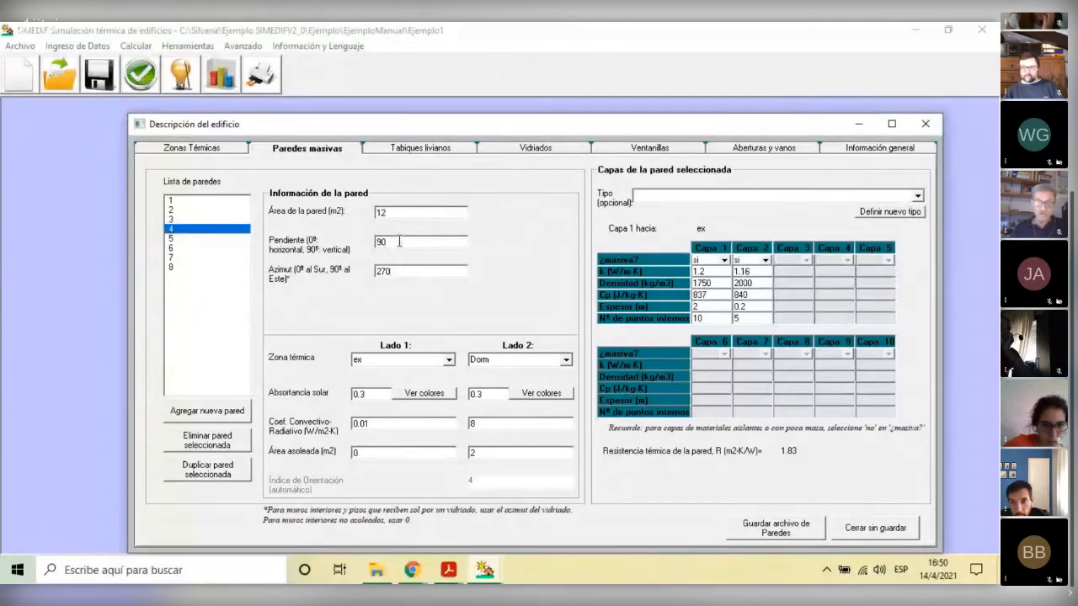
# Step: Set the slope of massive wall 4 to 0 and check its slope and azimuth
pyautogui.moveTo(399, 241); pyautogui.dragTo(373, 242)
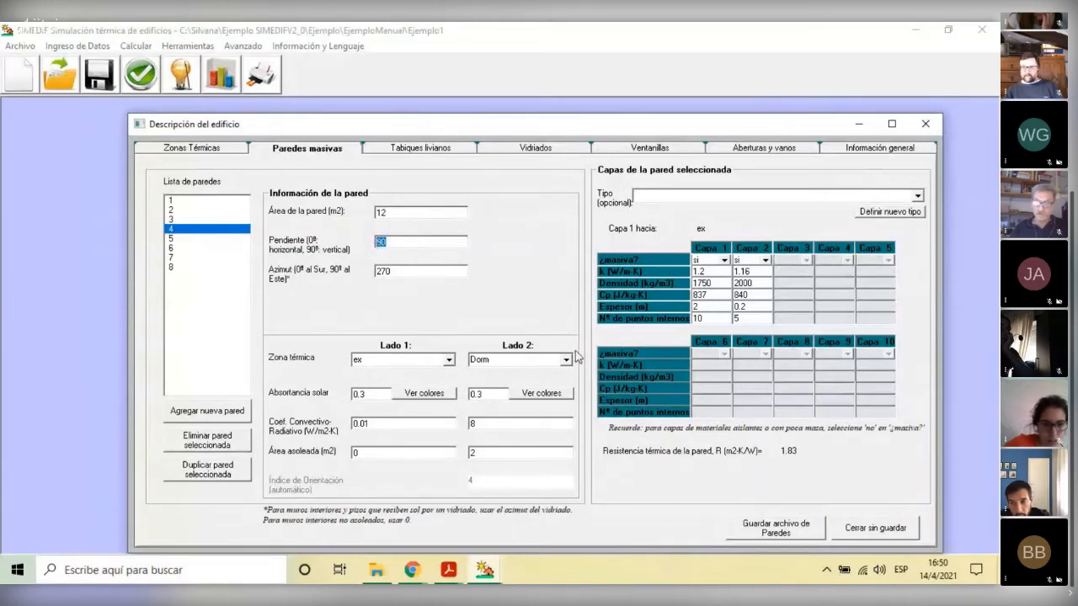
pyautogui.write('0')
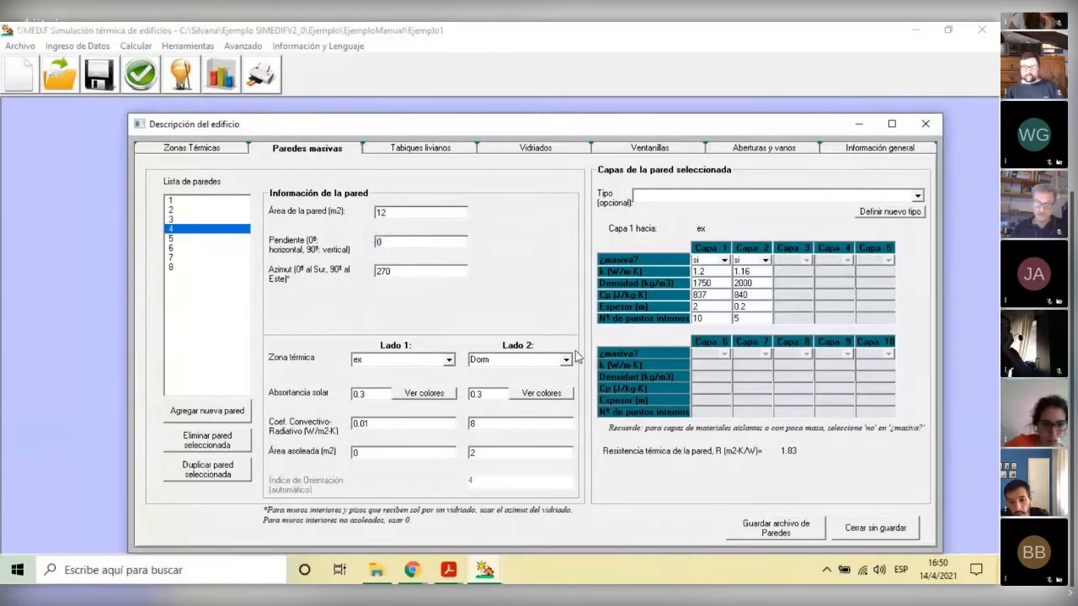
pyautogui.click(415, 272)
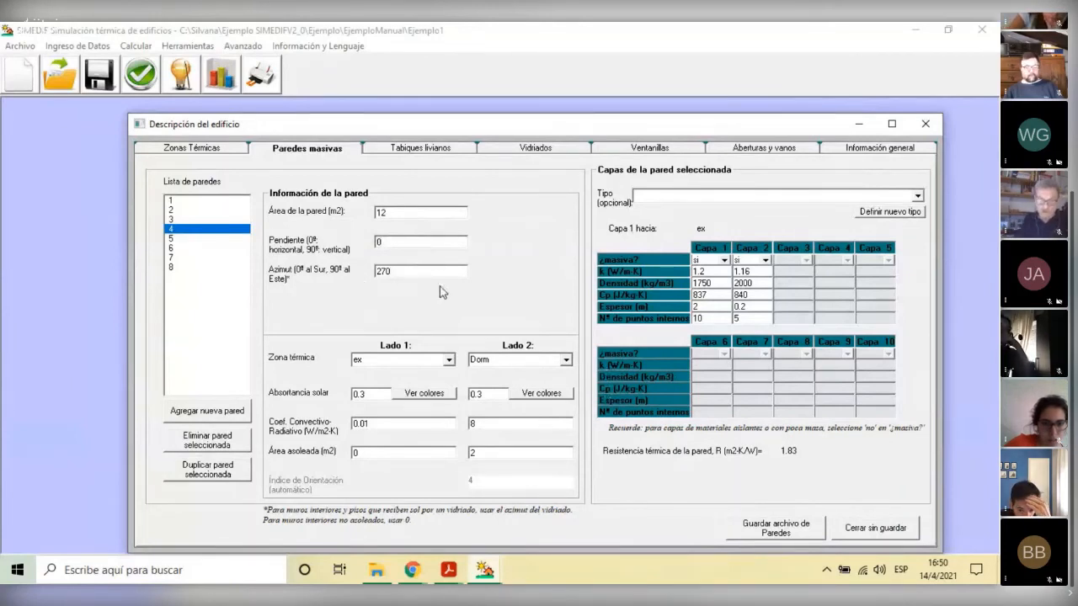
pyautogui.click(410, 238)
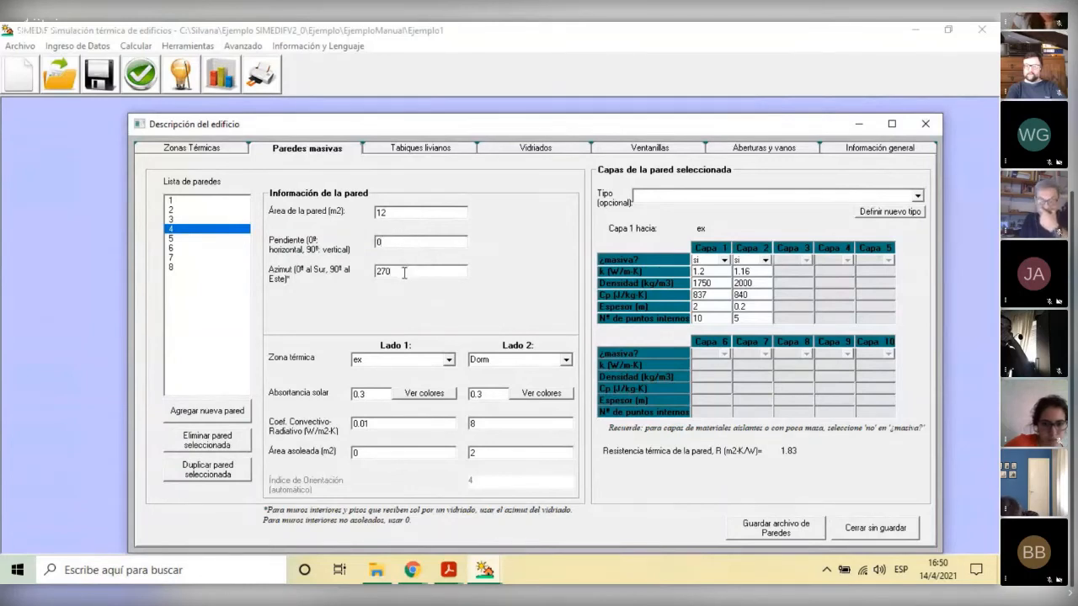
pyautogui.click(404, 272)
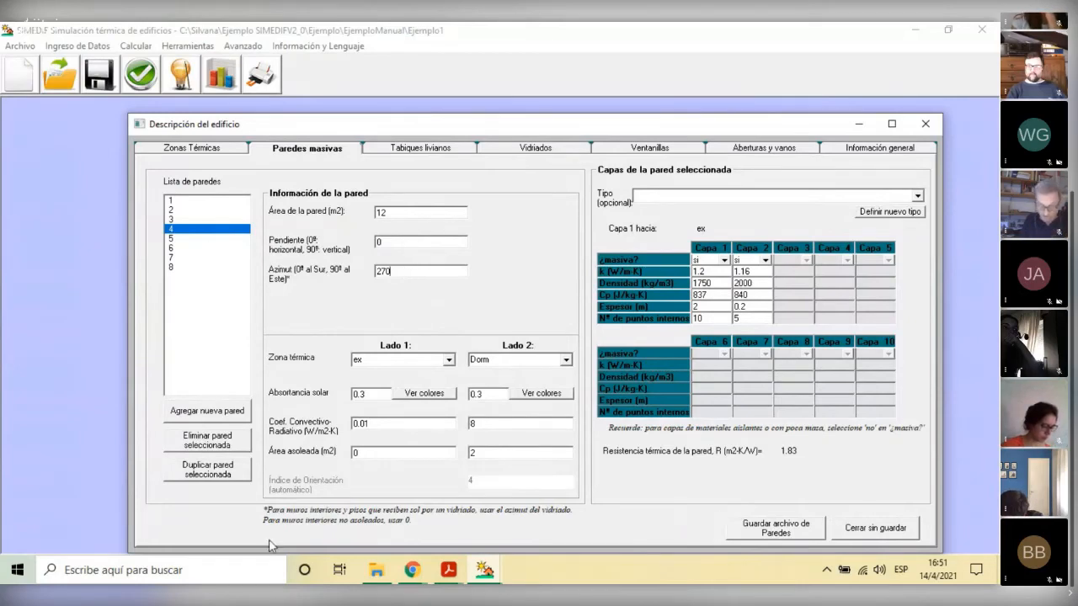
# Step: Check the orientation of the bedroom elements on the manual's plan in Acrobat Reader, and return to massive wall 4 in SIMEDIF
pyautogui.click(449, 571)
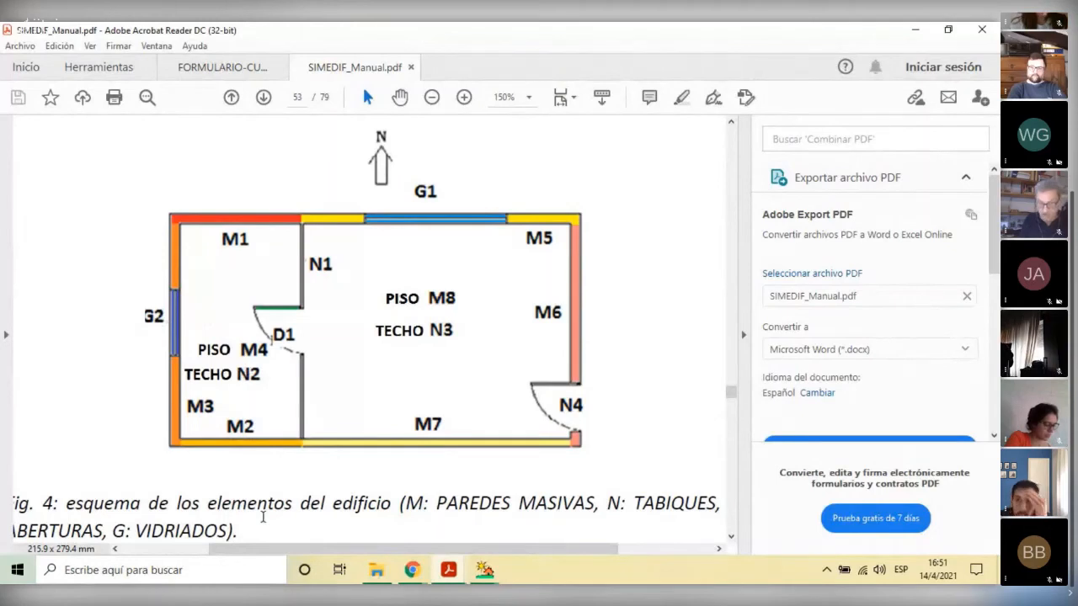
pyautogui.click(485, 571)
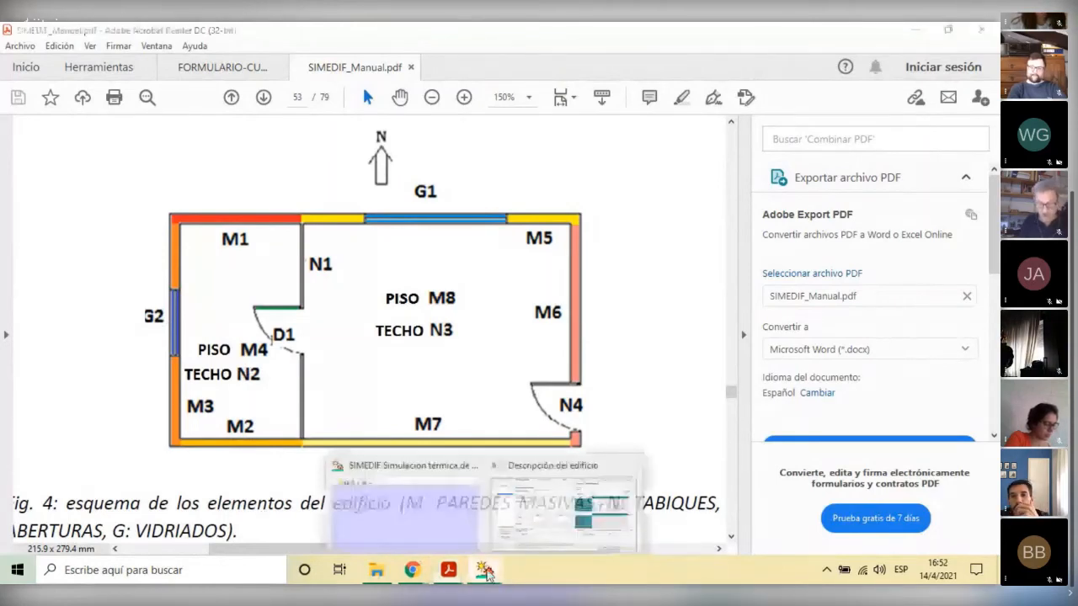
pyautogui.click(555, 512)
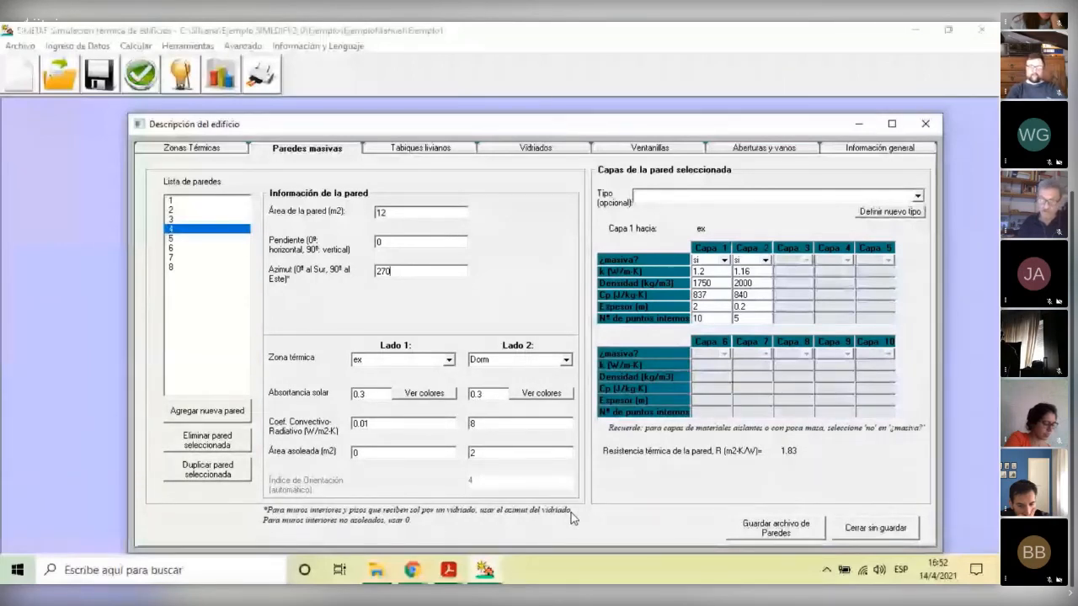
# Step: Restore the slope of massive wall 4 to 90
pyautogui.click(448, 244)
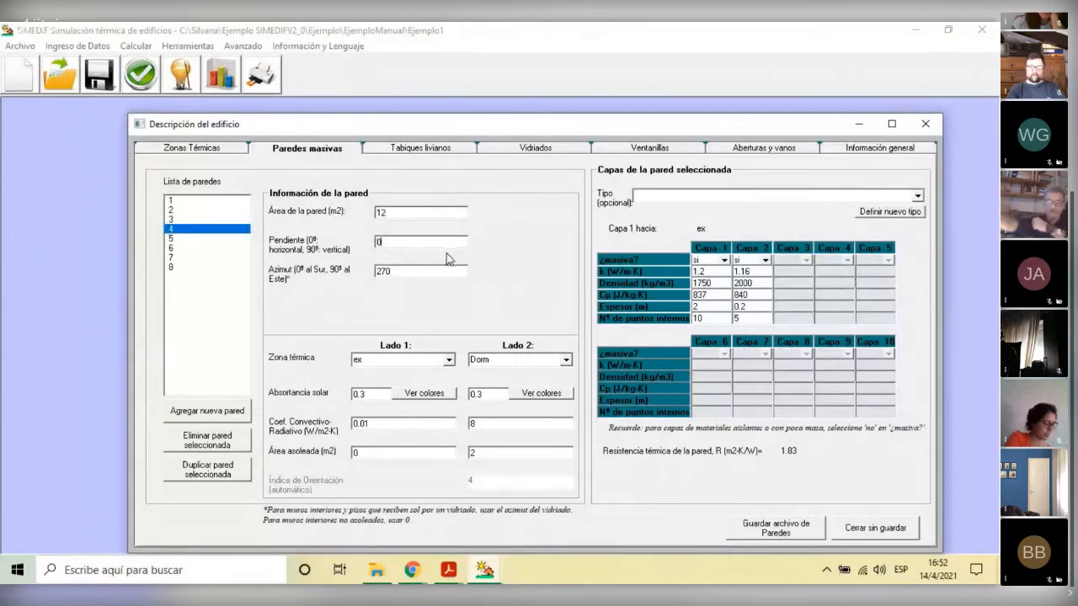
pyautogui.press('BackSpace')
pyautogui.write('90')
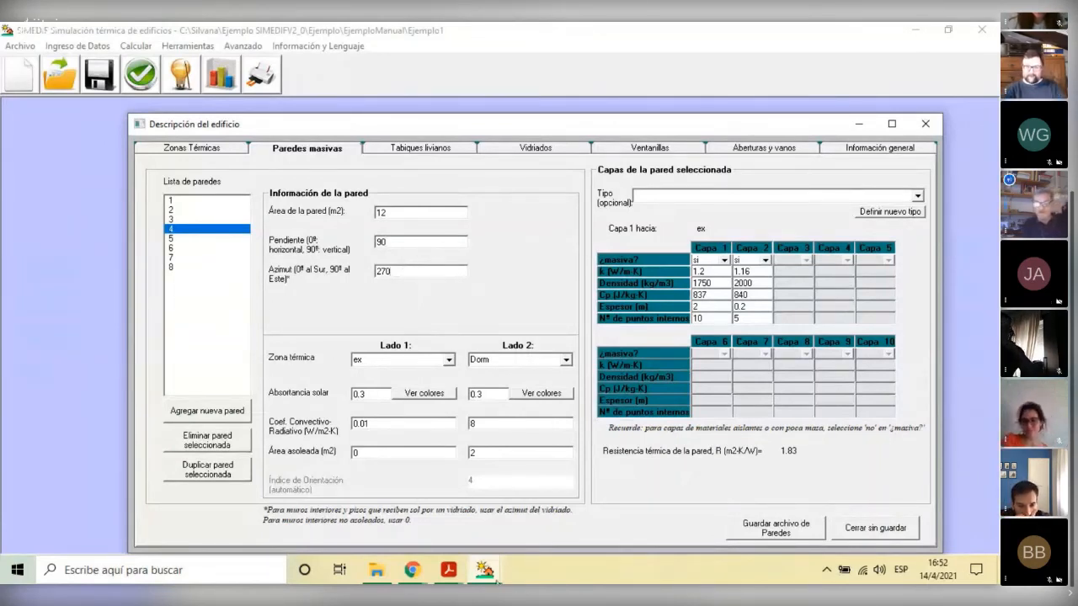
pyautogui.moveTo(485, 570)
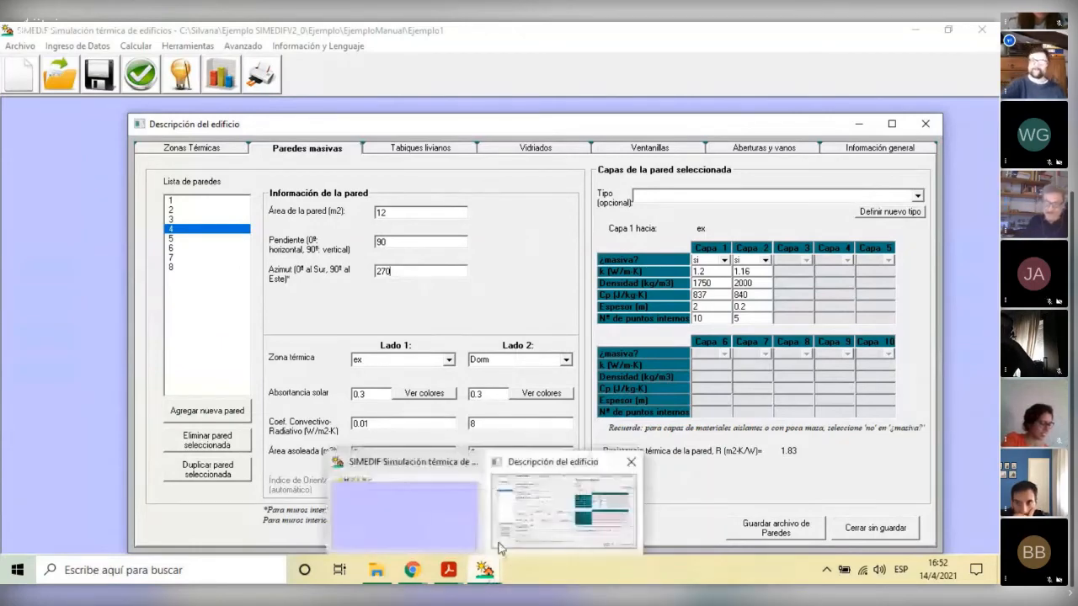
pyautogui.moveTo(509, 554)
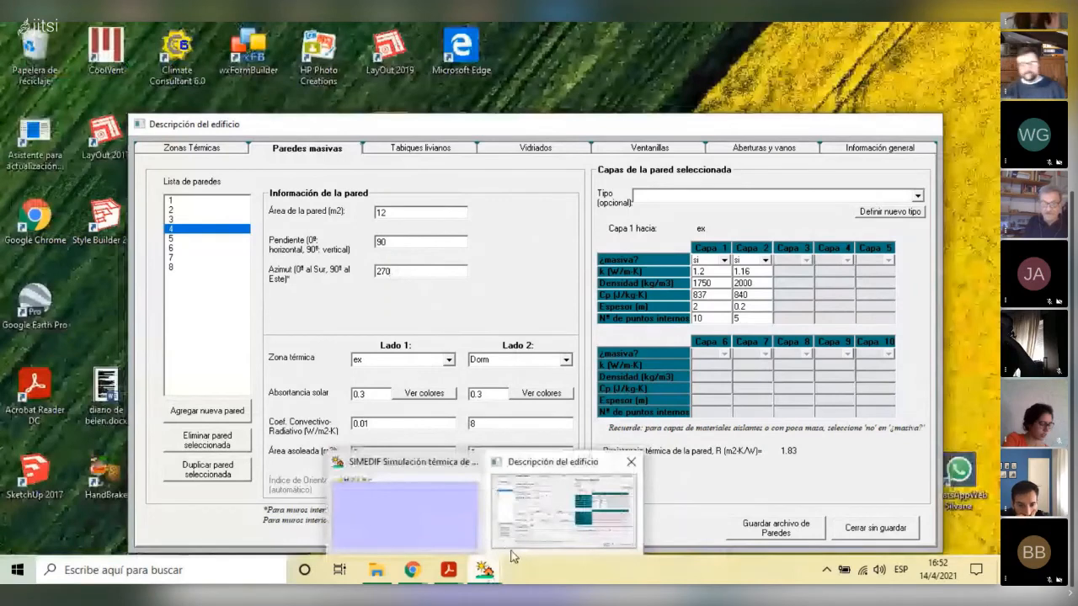
pyautogui.click(509, 554)
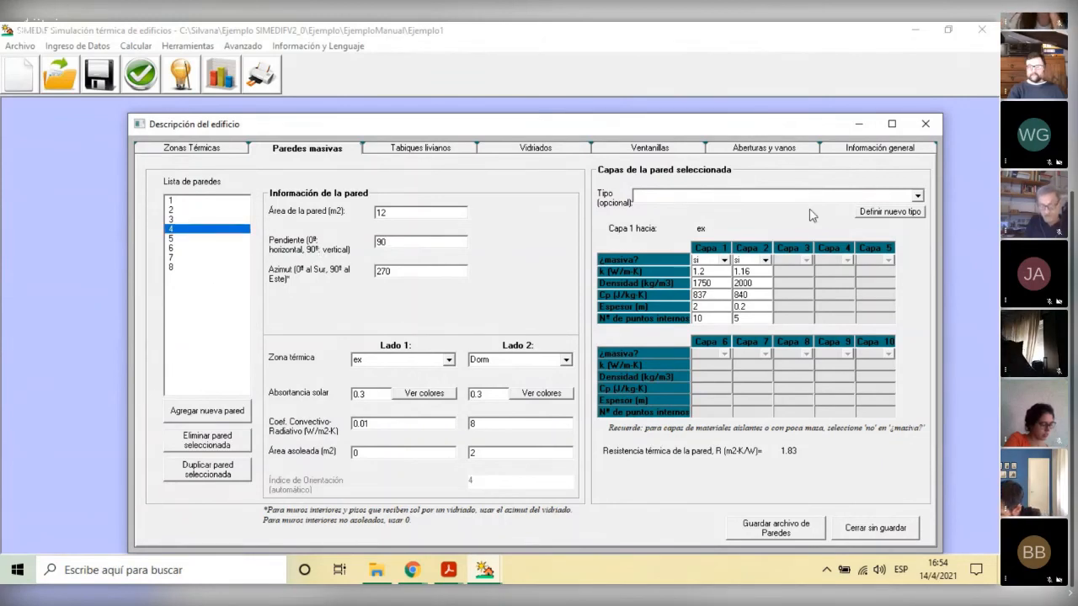
# Step: Apply the predefined type "Piso Tierra2m-ContrapisoHormigon20cm" to massive wall 4 and check the thickness of its first layer
pyautogui.click(918, 196)
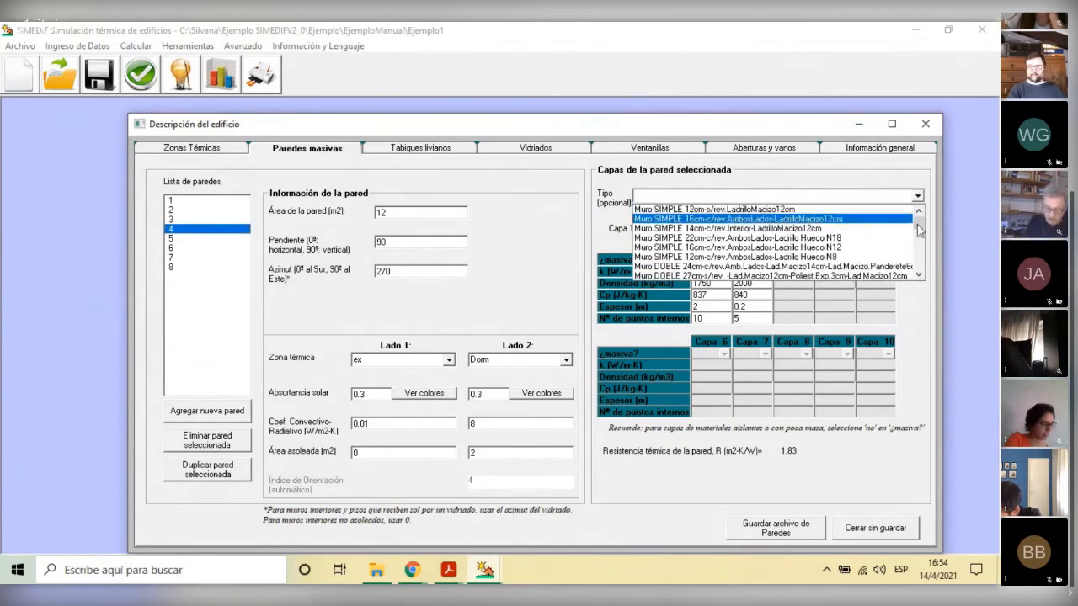
pyautogui.moveTo(918, 225); pyautogui.dragTo(919, 267)
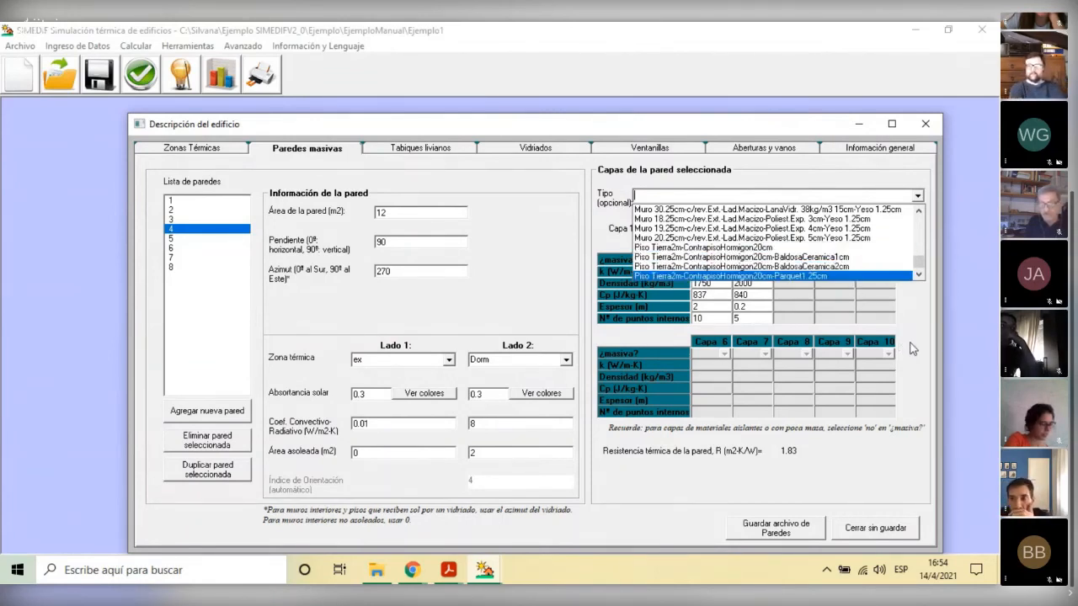
pyautogui.click(792, 249)
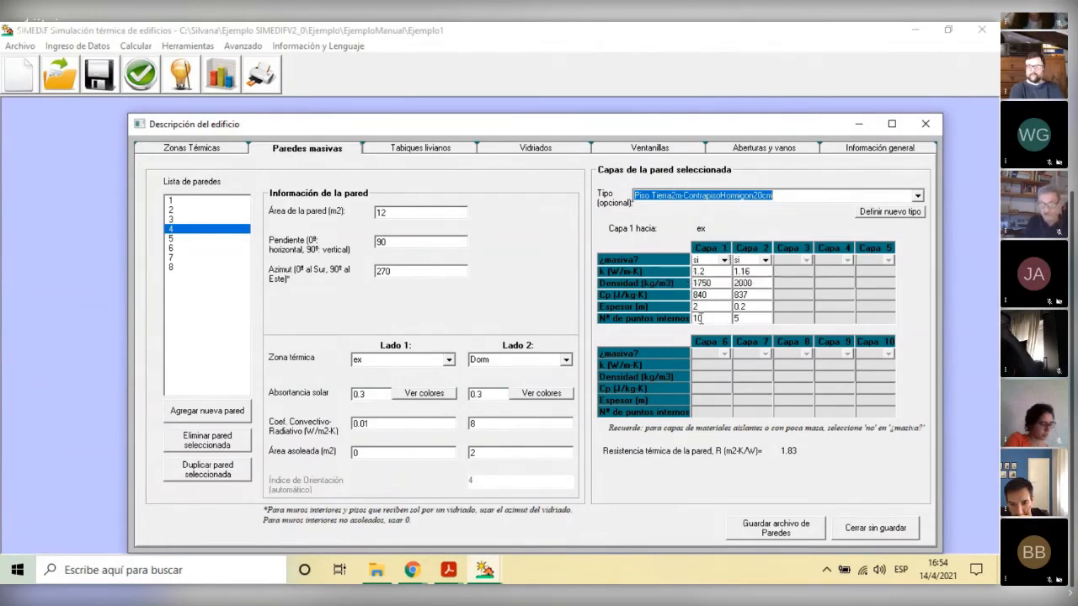
pyautogui.click(709, 307)
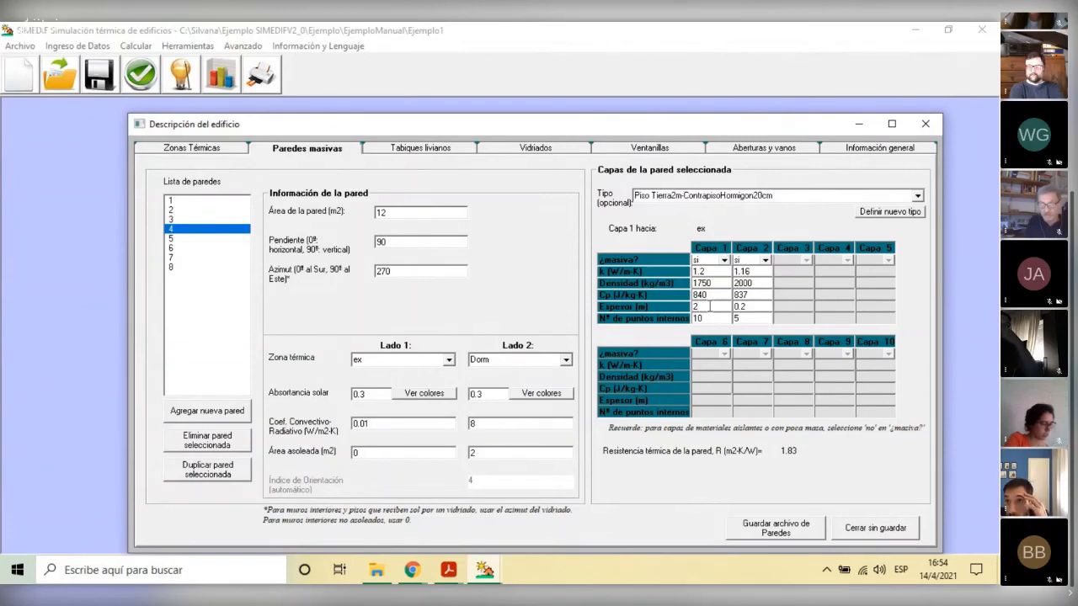
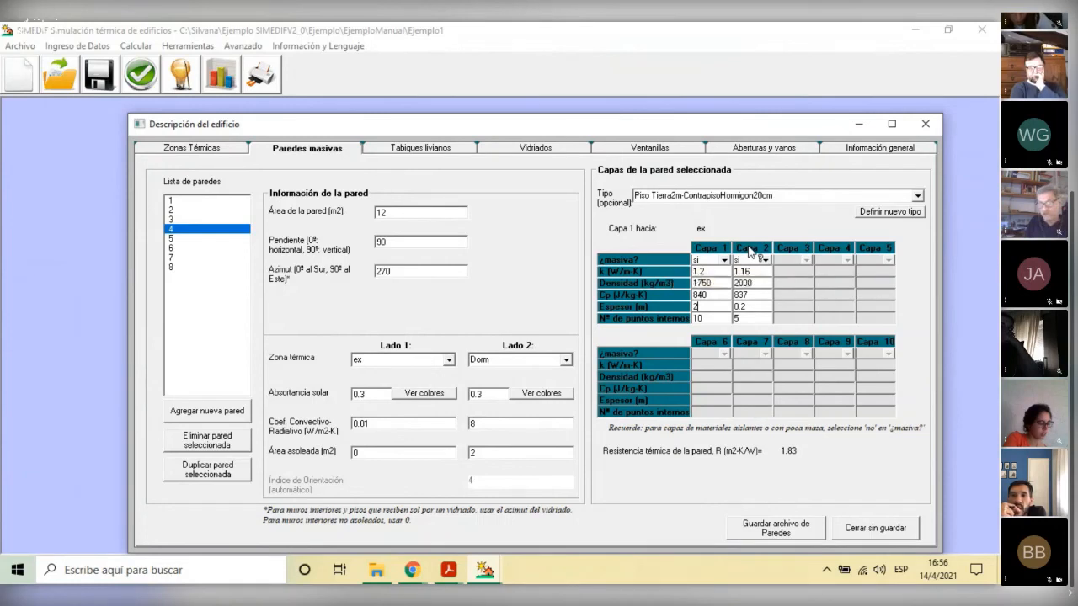
pyautogui.press('Menu')
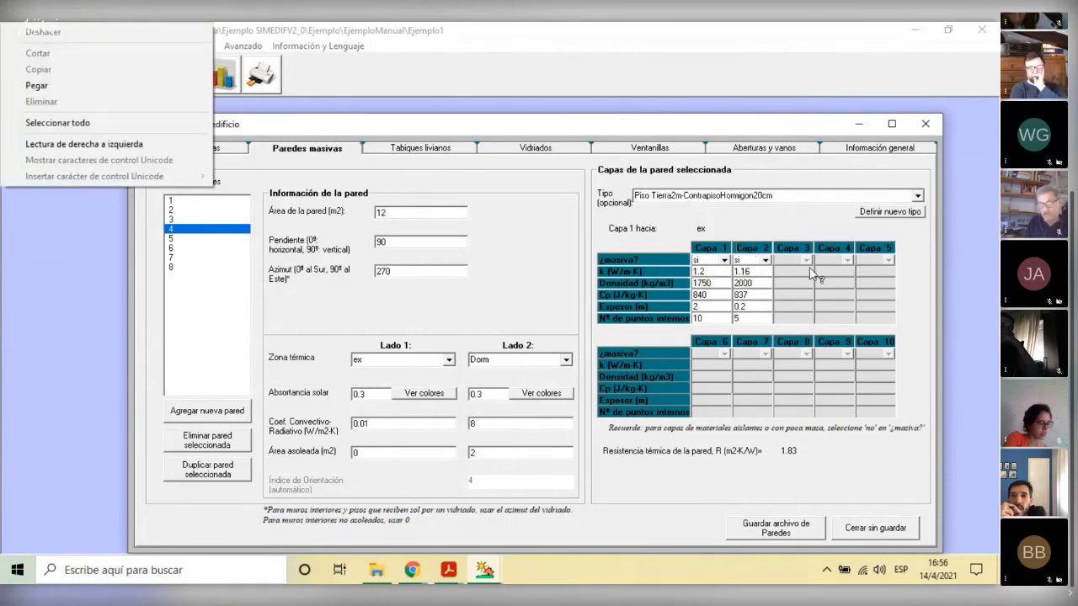
pyautogui.click(748, 253)
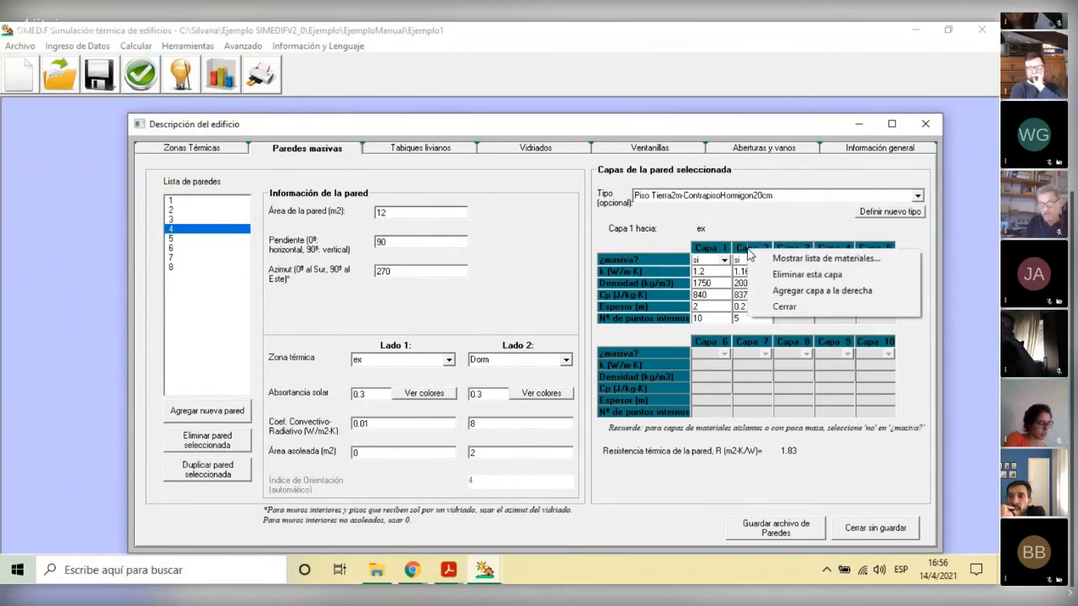
pyautogui.click(806, 290)
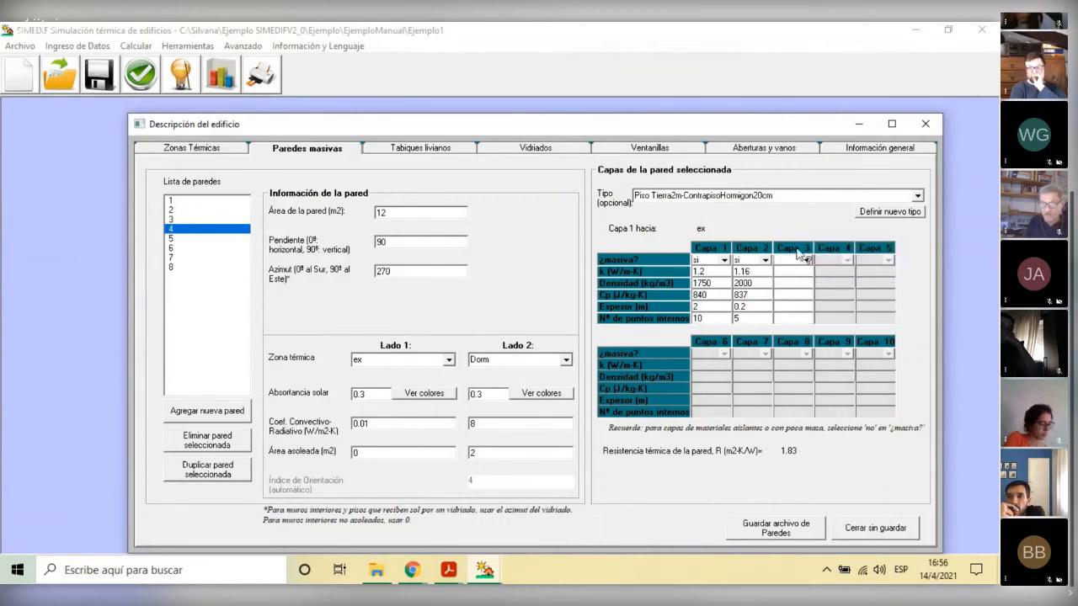
# Step: Insert a new layer after layer 1 of massive wall 4 and assign it the material "Espuma de vidrio"
pyautogui.rightClick(734, 250)
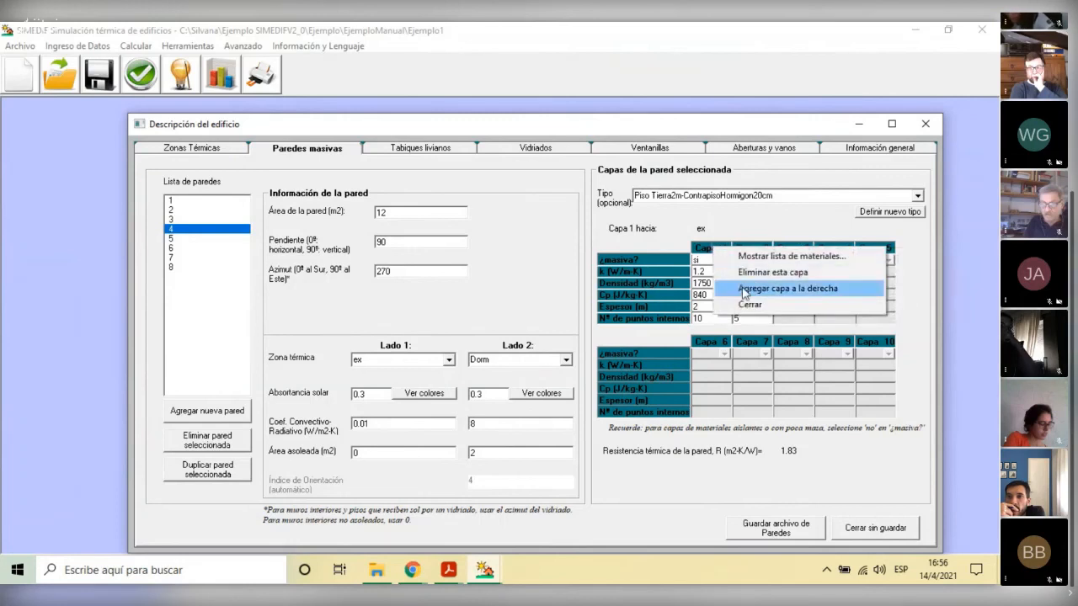
pyautogui.click(745, 289)
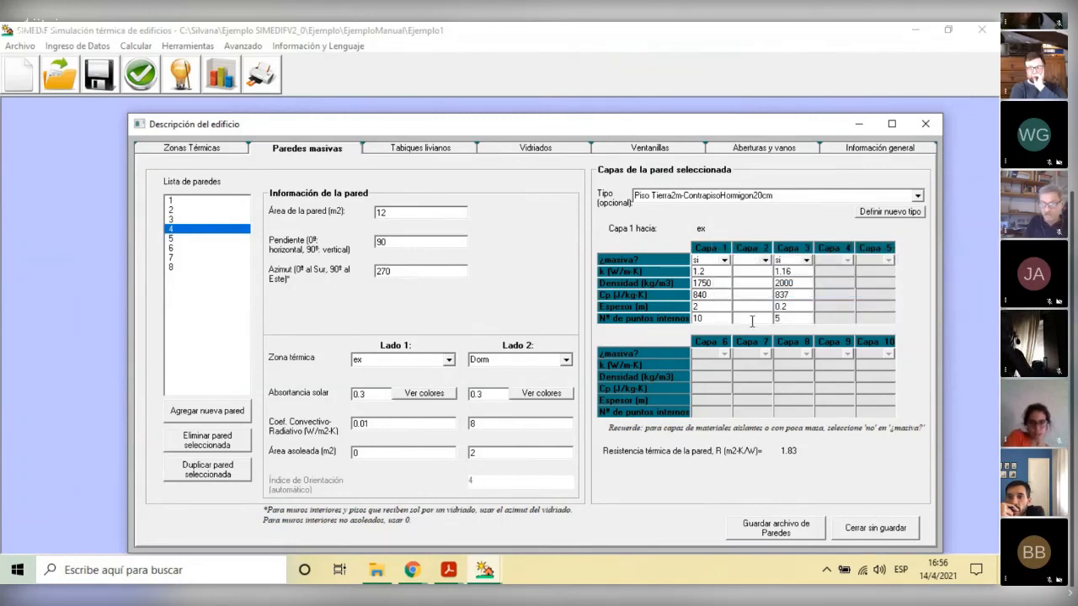
pyautogui.rightClick(767, 251)
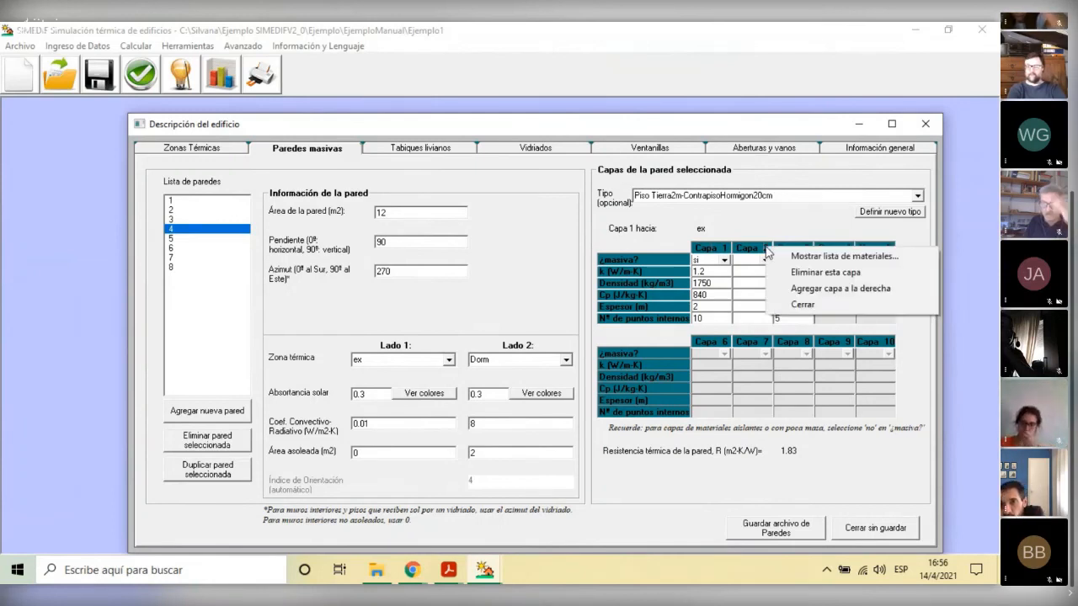
pyautogui.click(794, 256)
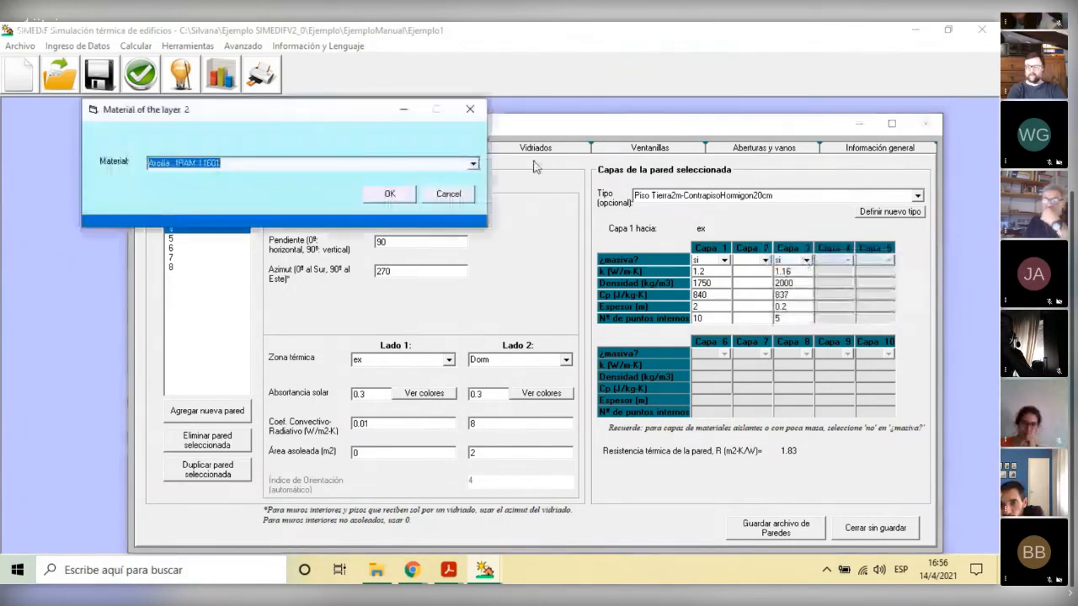
pyautogui.click(472, 163)
pyautogui.moveTo(473, 187)
pyautogui.mouseDown()
pyautogui.moveTo(474, 204)
pyautogui.moveTo(474, 185)
pyautogui.mouseUp()
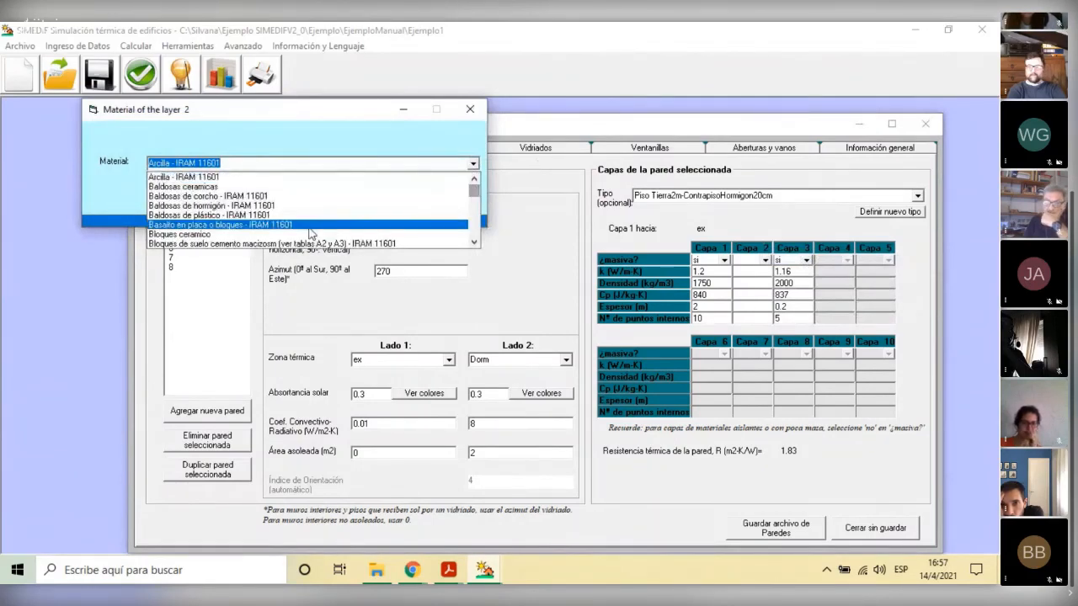
pyautogui.scroll(-7, 310, 233)
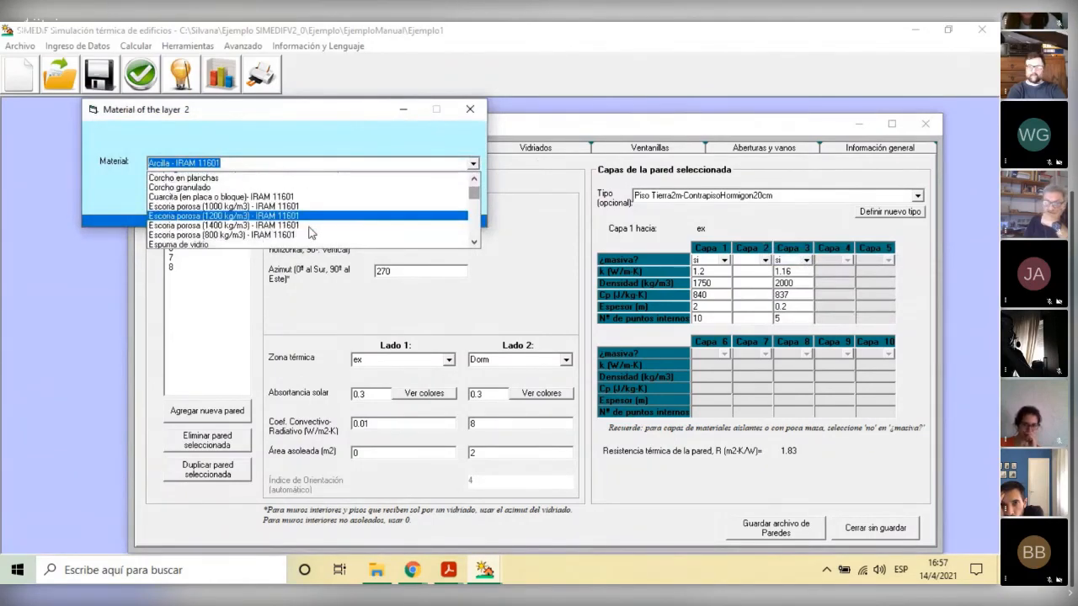
pyautogui.scroll(-1, 310, 233)
pyautogui.scroll(-1, 310, 232)
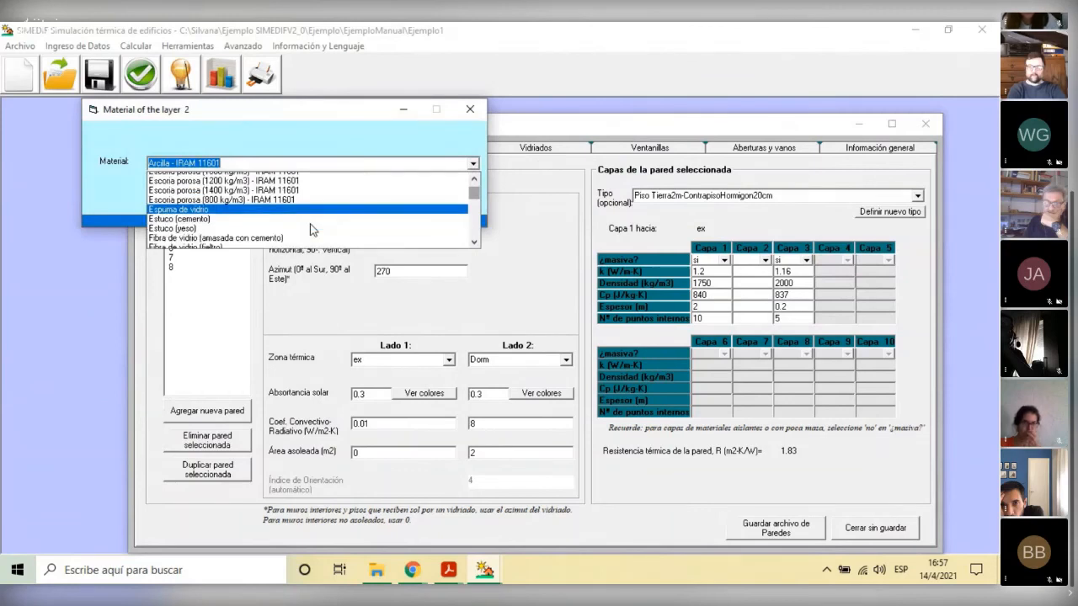
pyautogui.scroll(-2, 310, 230)
pyautogui.scroll(1, 310, 230)
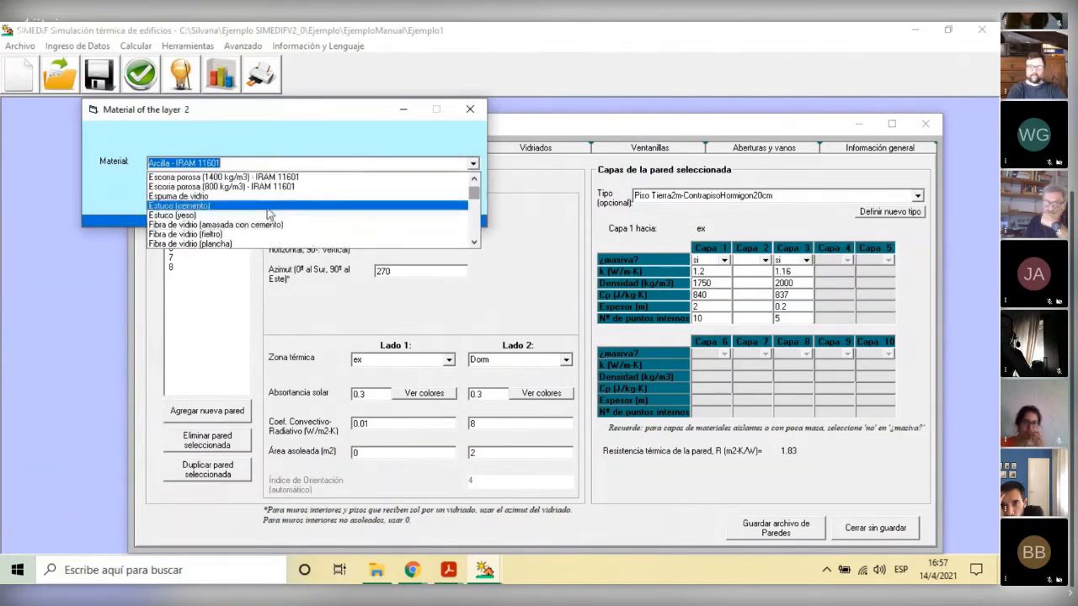
pyautogui.click(266, 199)
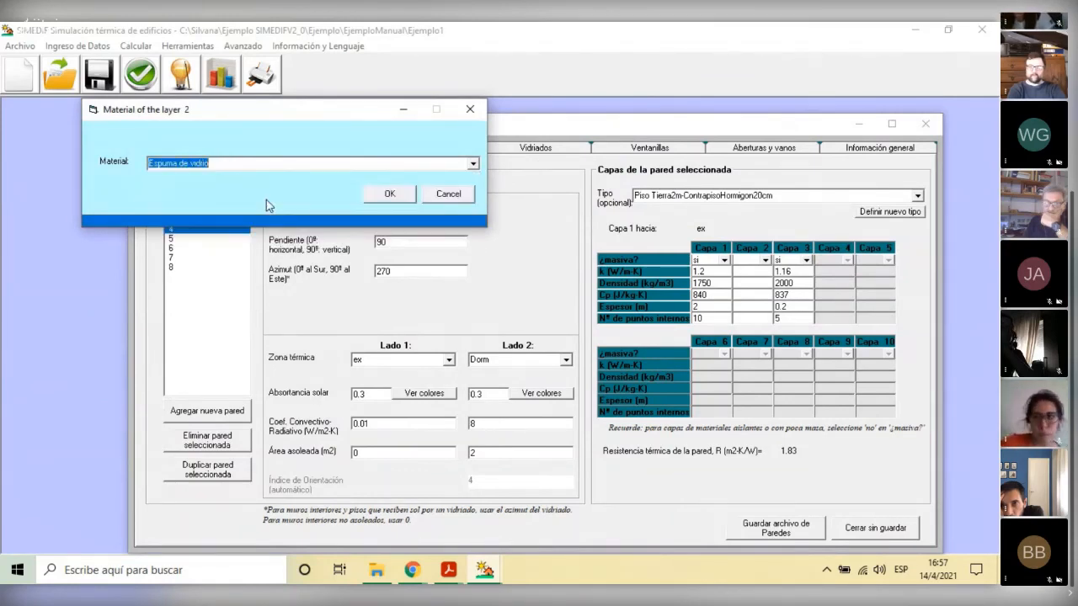
pyautogui.click(384, 199)
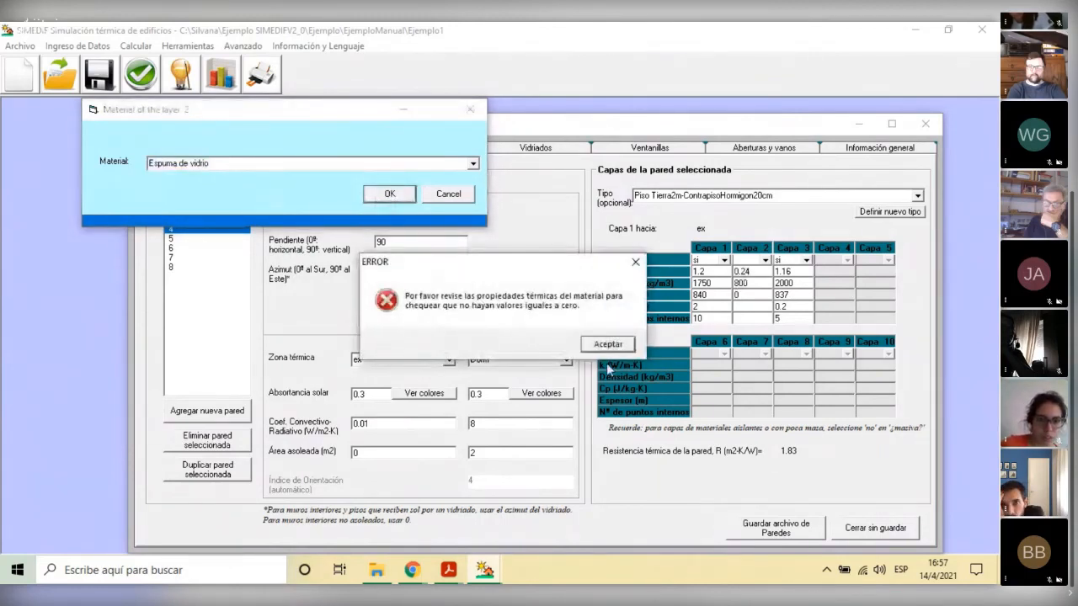
pyautogui.click(608, 344)
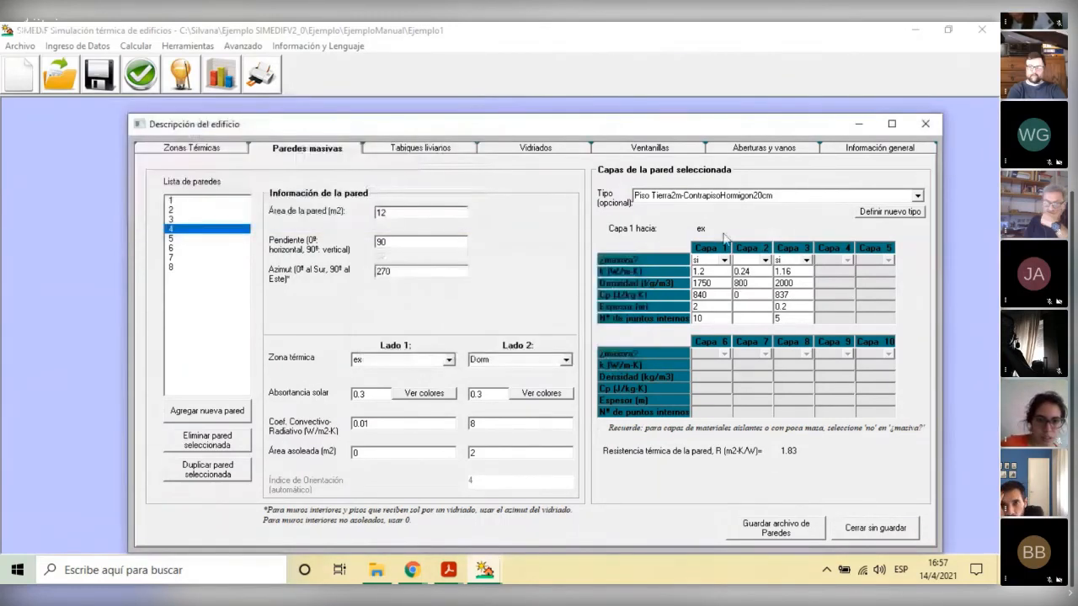
# Step: Make layer 2 of massive wall 4 non-massive with conductivity 0.04 and thickness 0.1 m, and save the walls file
pyautogui.click(766, 261)
pyautogui.click(745, 284)
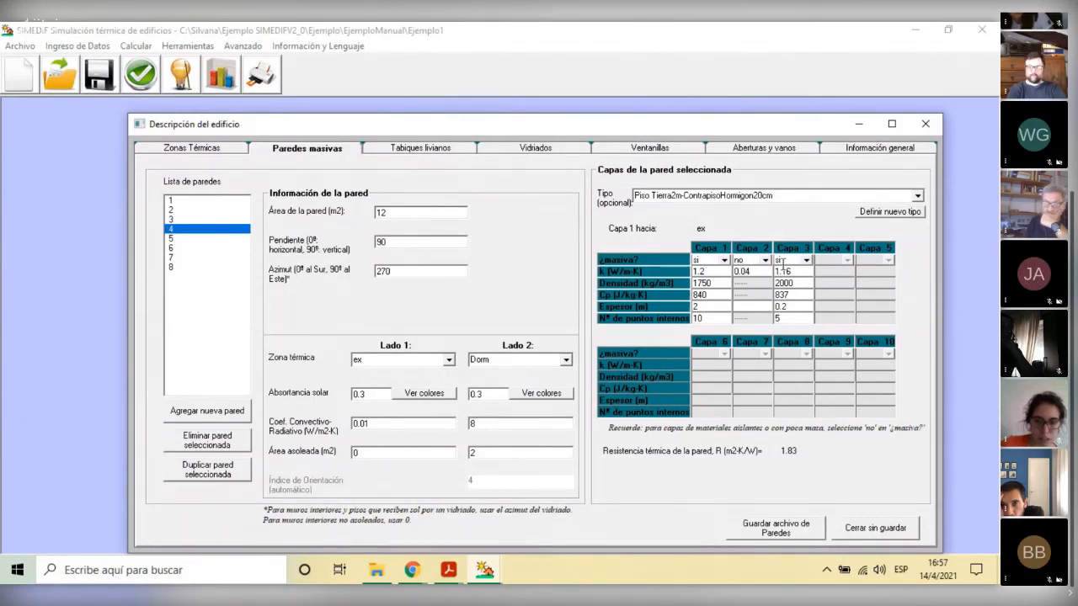
pyautogui.click(749, 307)
pyautogui.write('0.1')
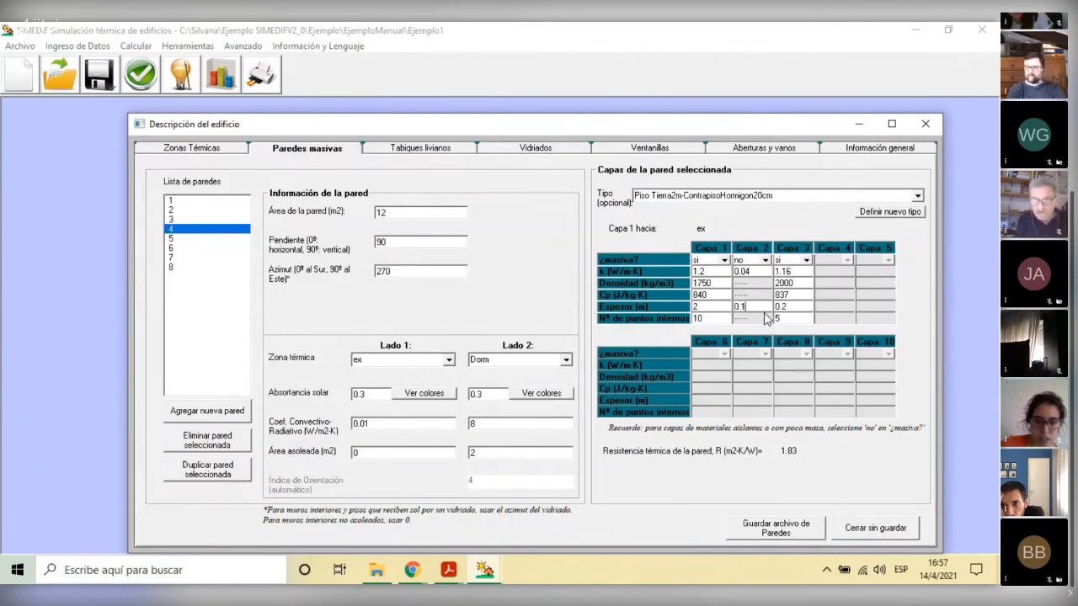
pyautogui.click(779, 527)
pyautogui.click(528, 356)
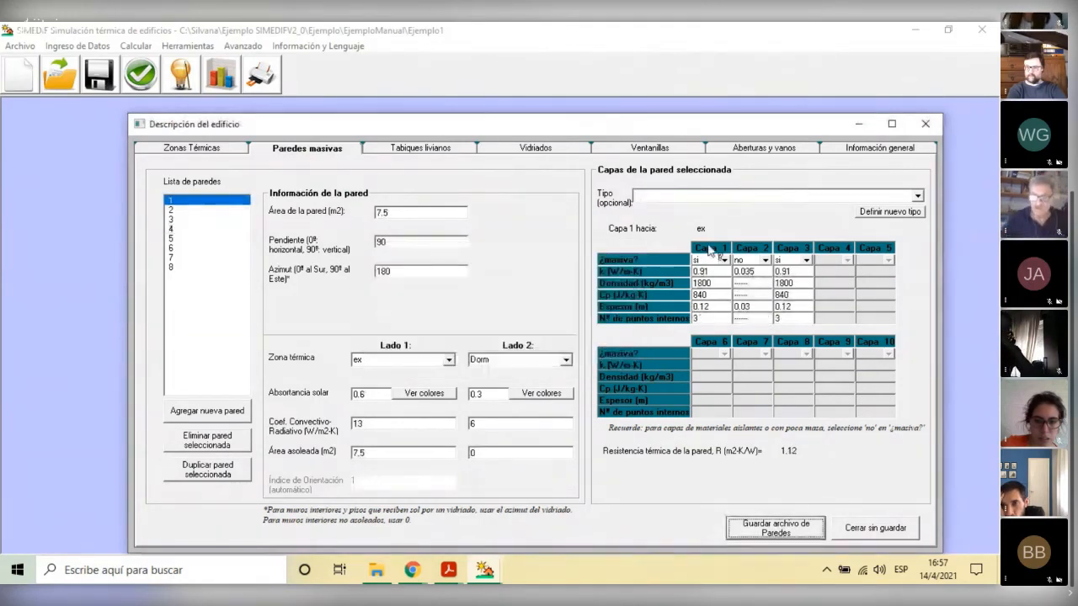
# Step: Reselect massive wall 4 and review its layer composition and thermal resistance
pyautogui.click(173, 230)
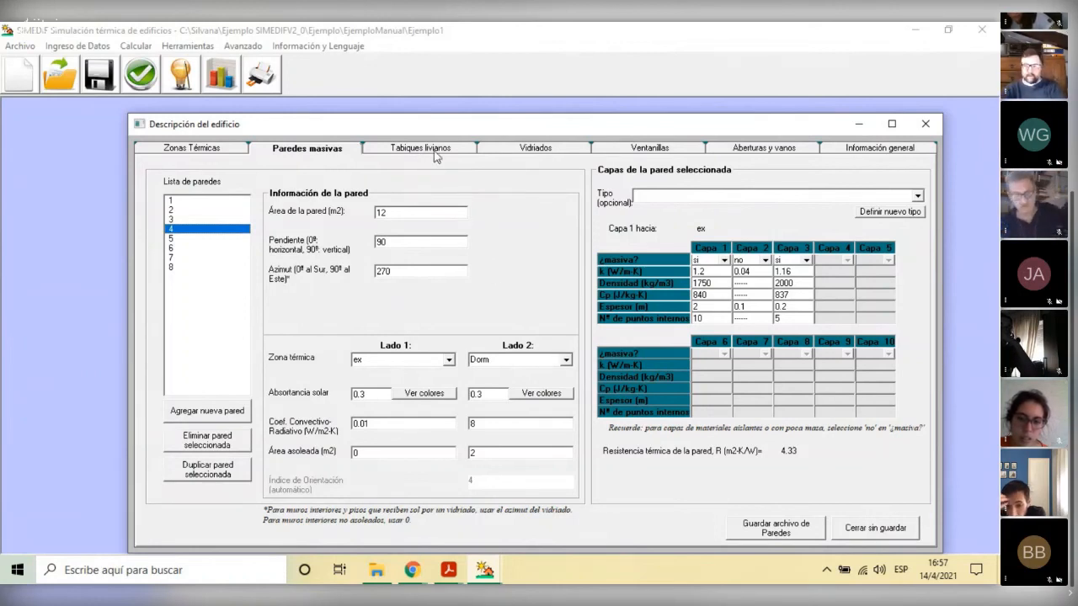
pyautogui.click(424, 150)
pyautogui.click(286, 155)
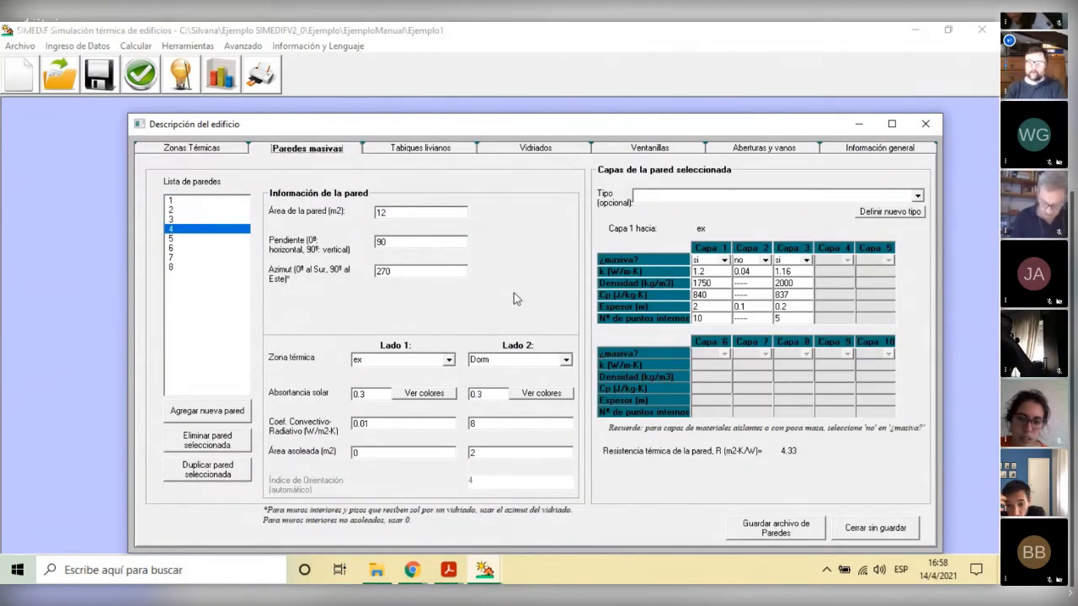
# Step: Re-enter 0.01 as the convective-radiative coefficient of side 1 of massive wall 4
pyautogui.click(407, 425)
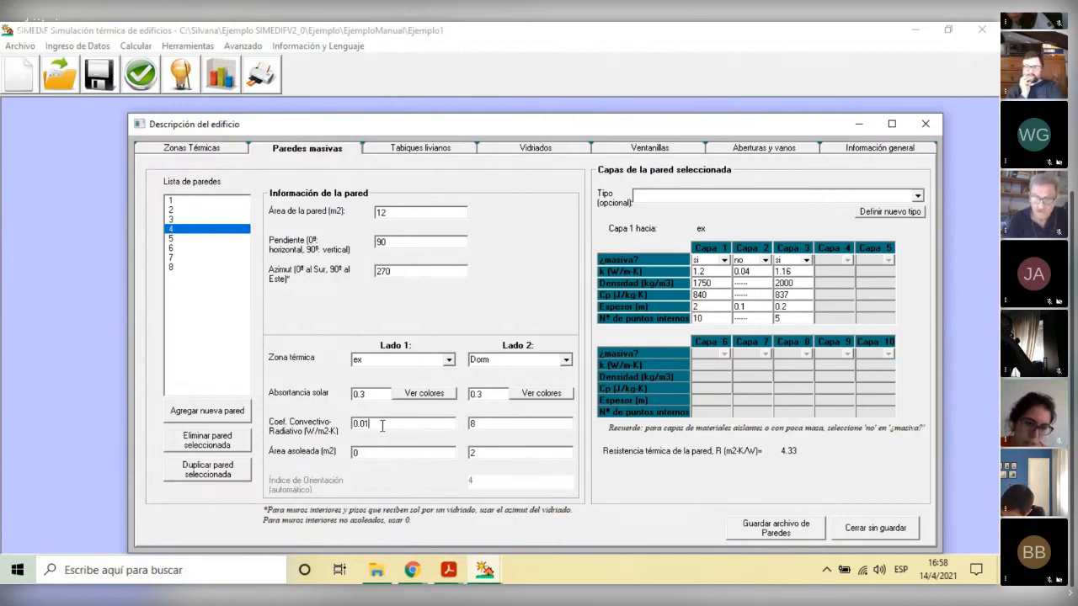
pyautogui.press('BackSpace')
pyautogui.press('BackSpace')
pyautogui.press('BackSpace')
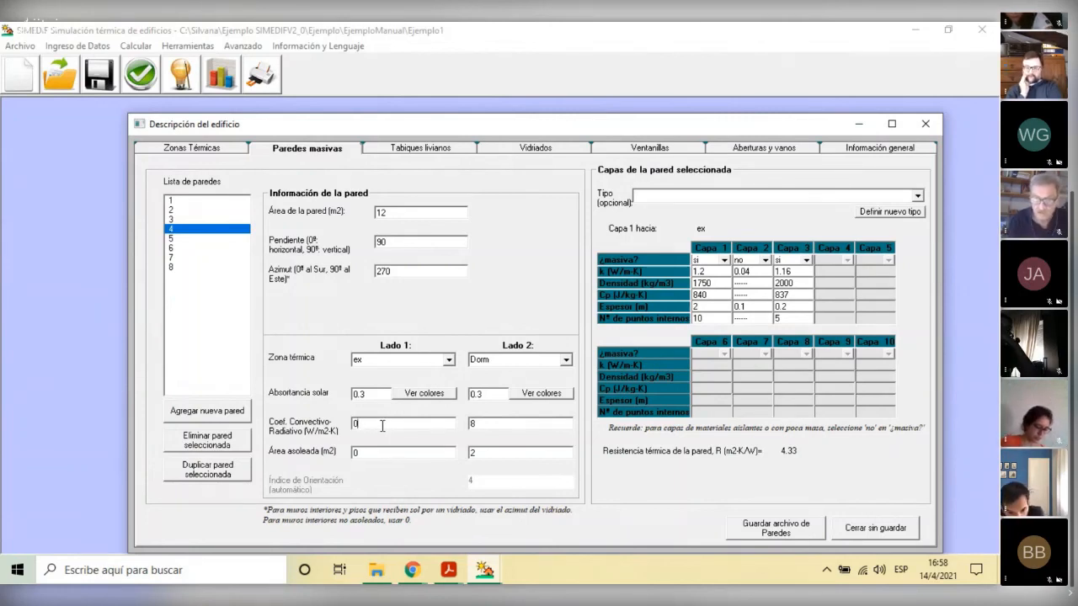
pyautogui.write('.01')
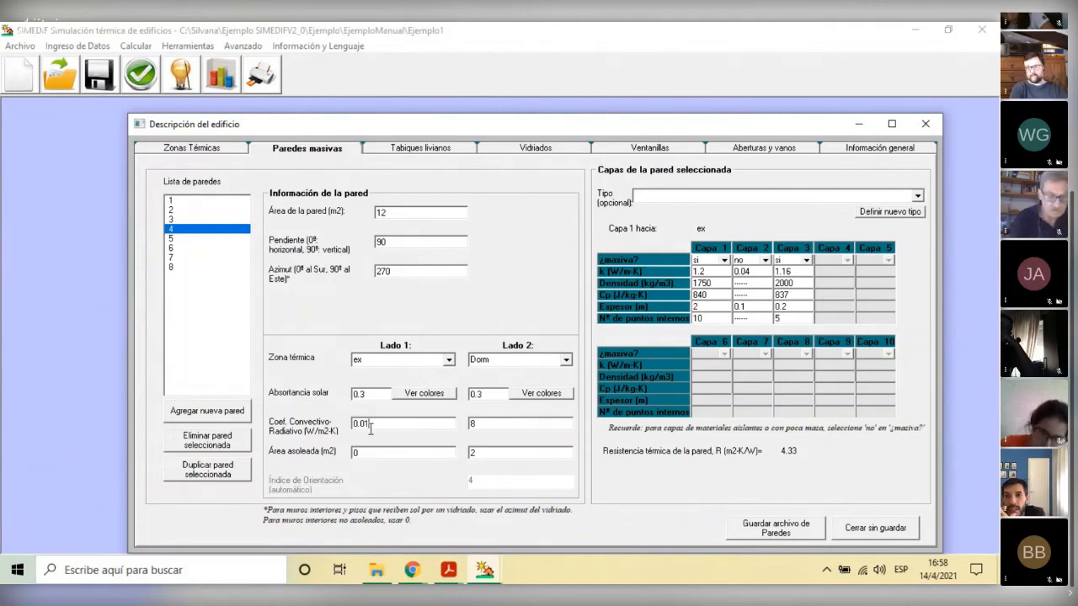
pyautogui.moveTo(485, 579)
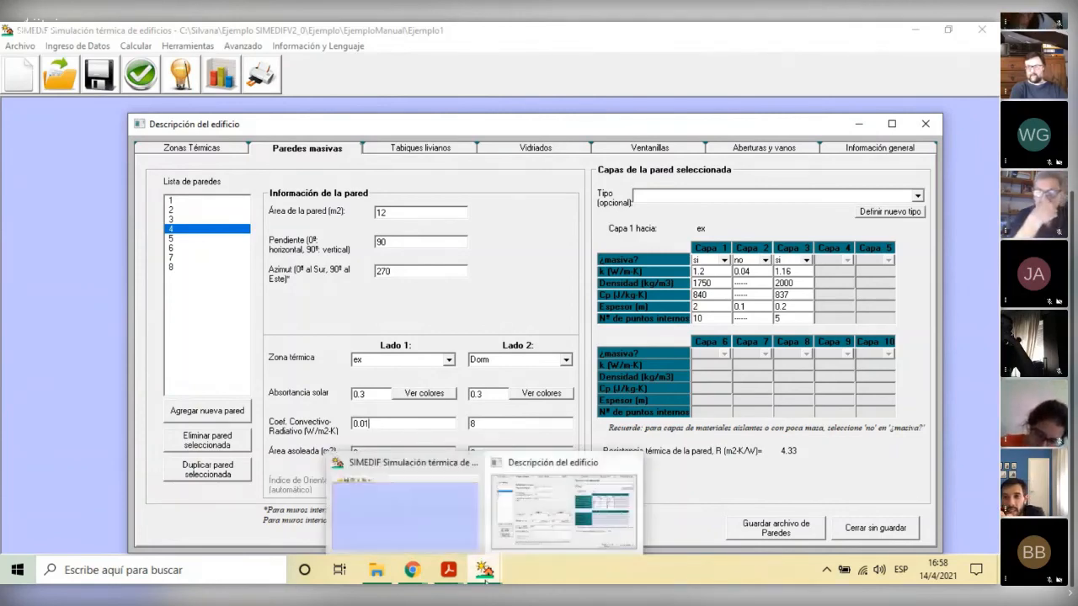
pyautogui.moveTo(489, 498)
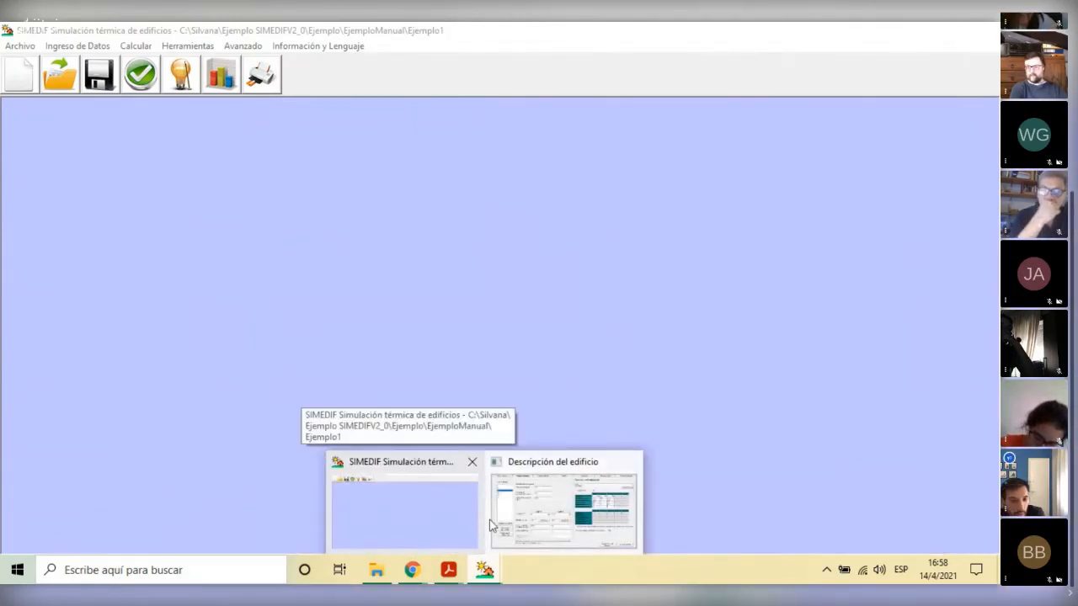
pyautogui.click(505, 518)
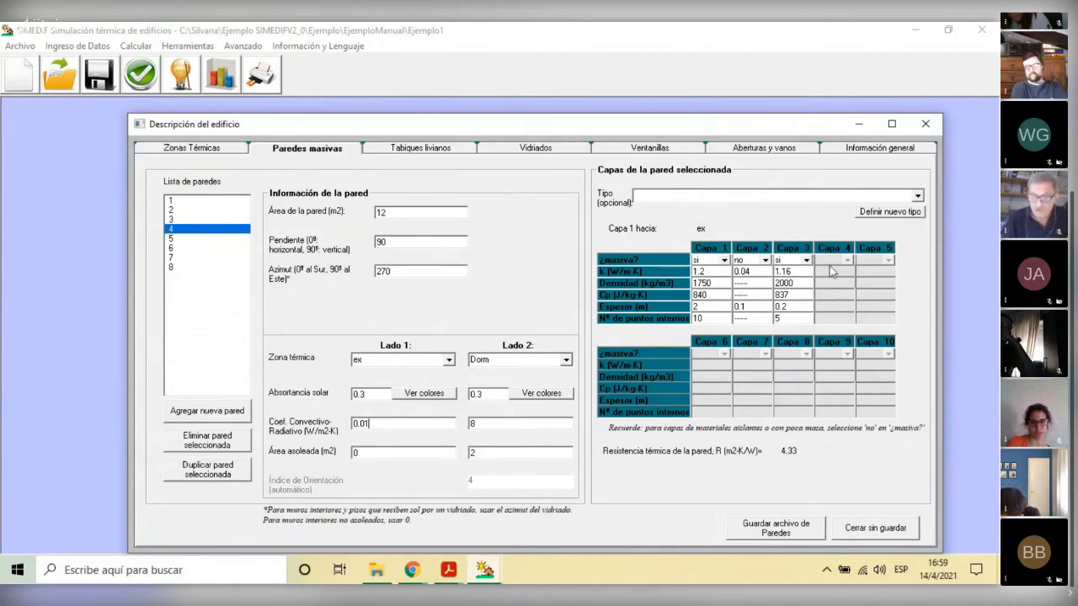
# Step: Create a new wall type named "ladrillo hueco sin aislante"
pyautogui.click(921, 196)
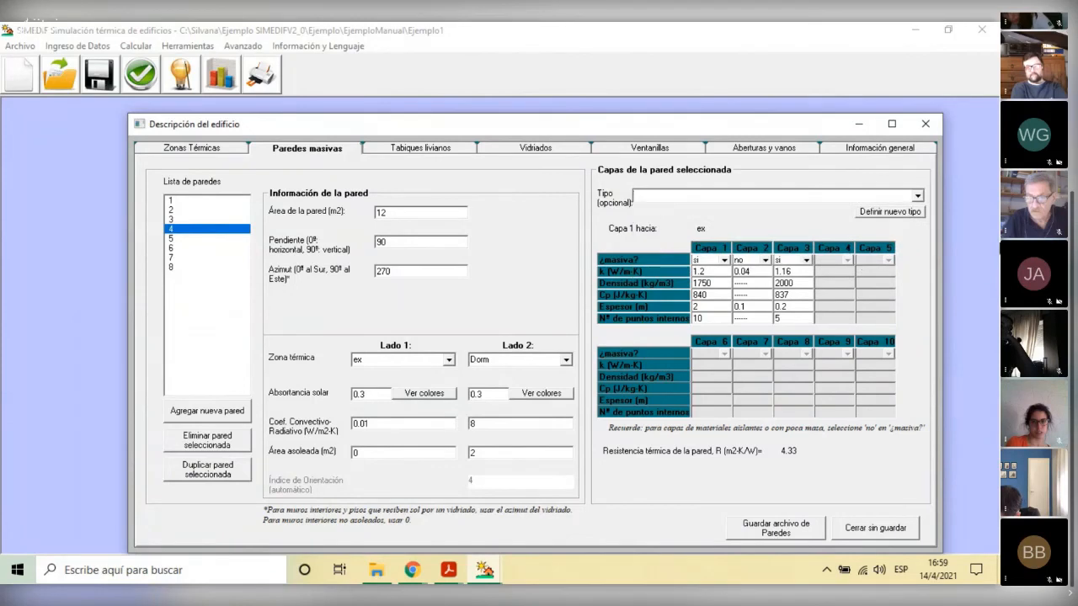
pyautogui.click(890, 212)
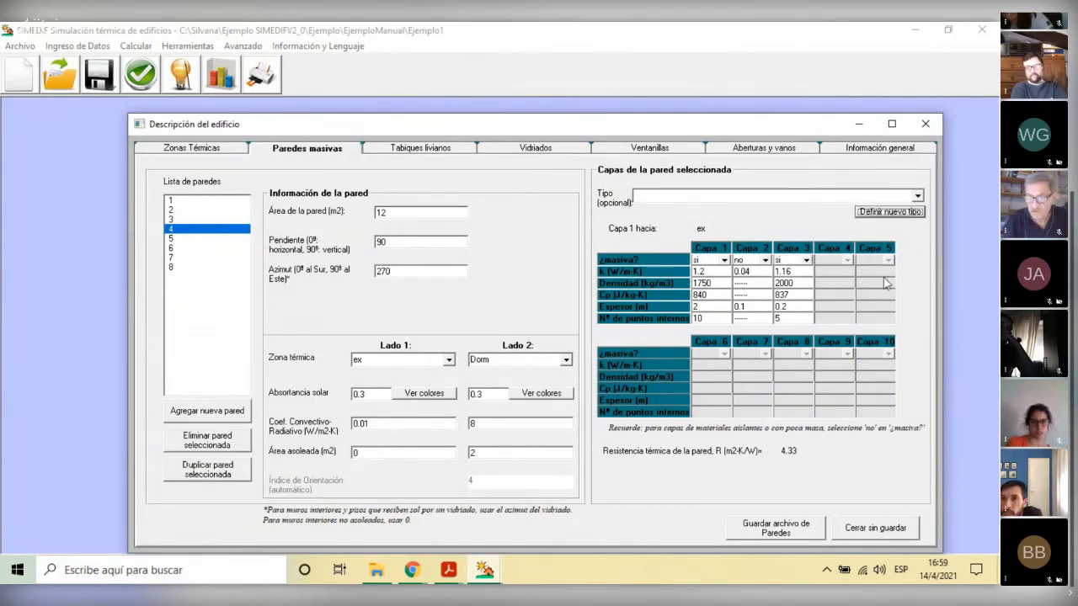
pyautogui.click(310, 174)
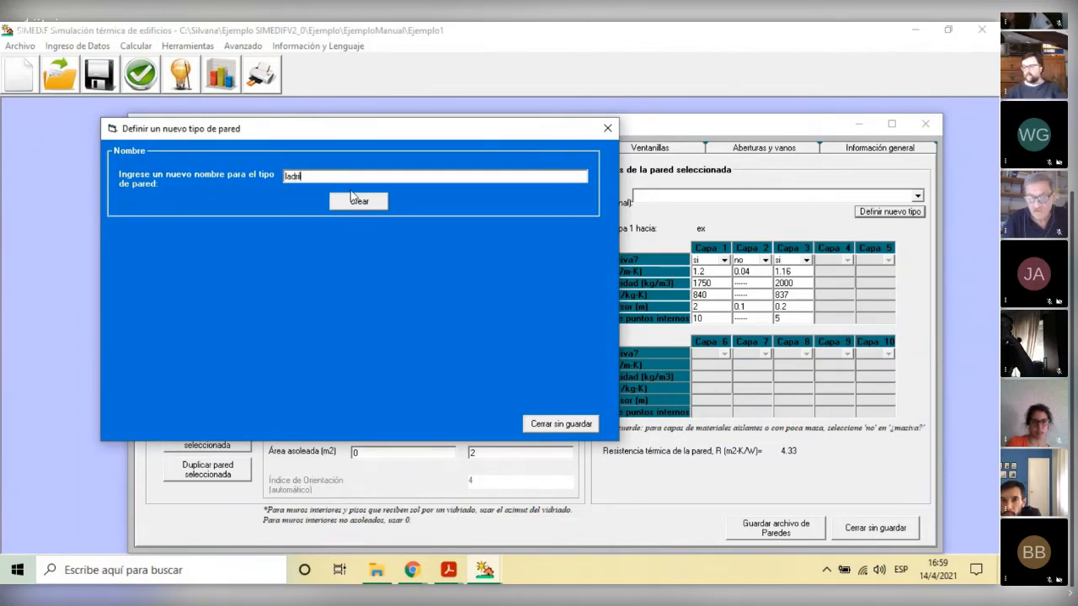
pyautogui.write('ladrillo hueco')
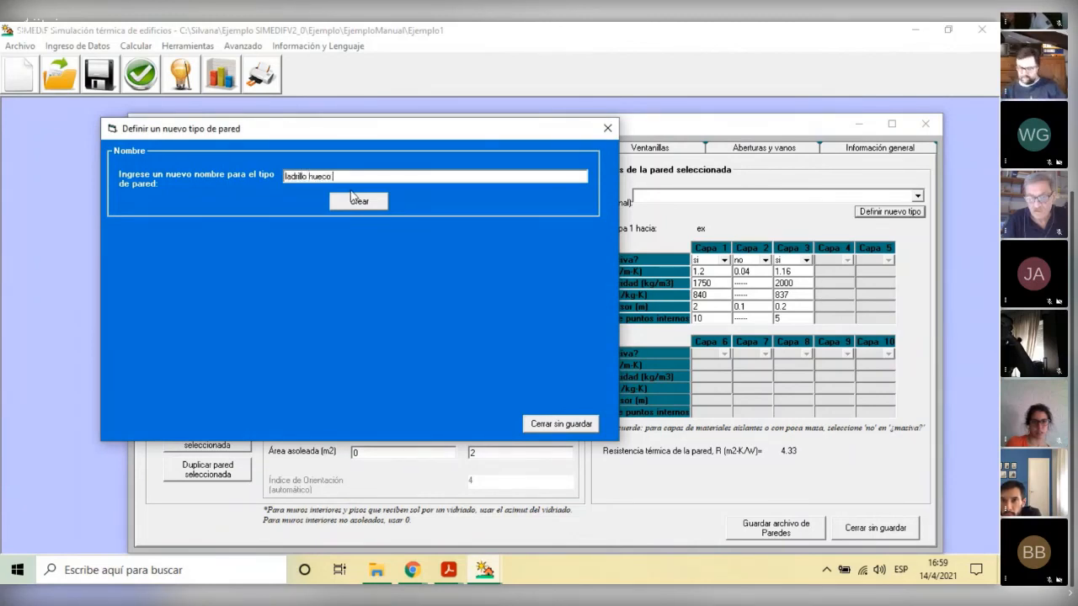
pyautogui.write(' con a')
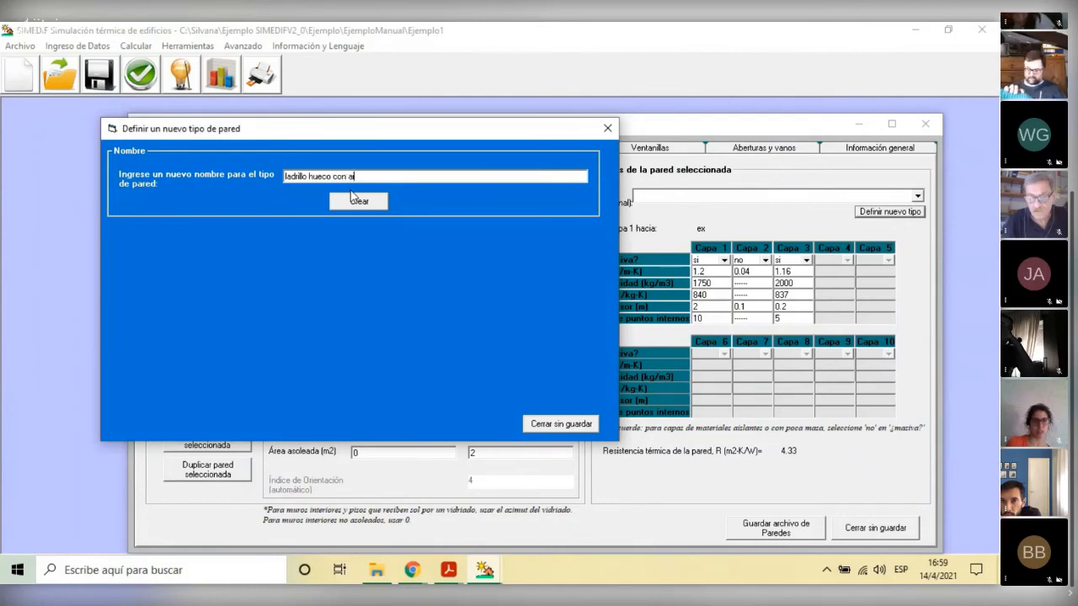
pyautogui.press('BackSpace')
pyautogui.press('BackSpace')
pyautogui.press('BackSpace')
pyautogui.press('BackSpace')
pyautogui.press('BackSpace')
pyautogui.write('sin aislante')
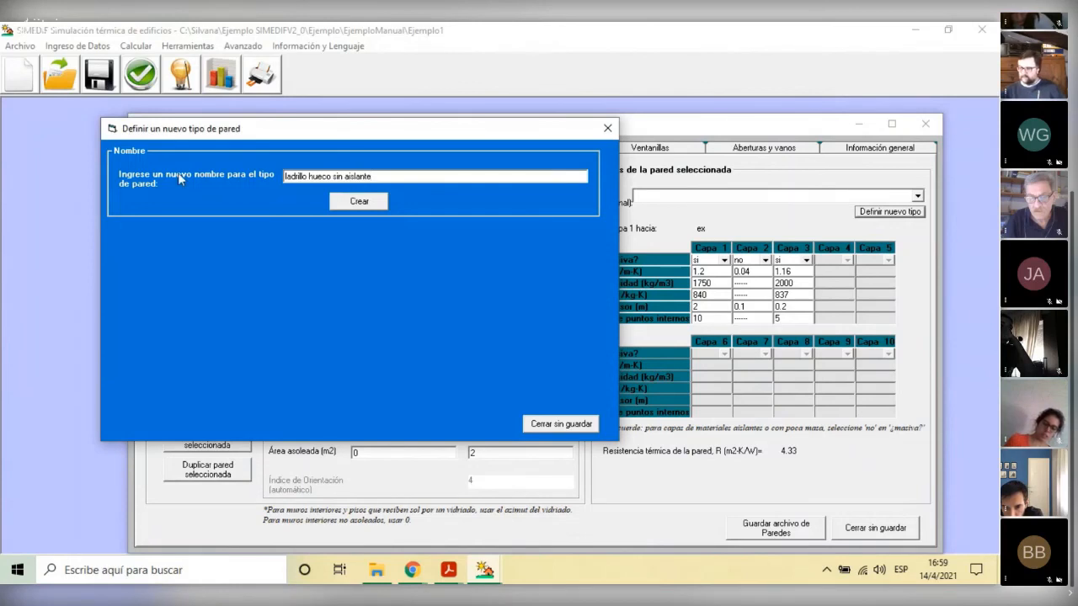
pyautogui.click(355, 200)
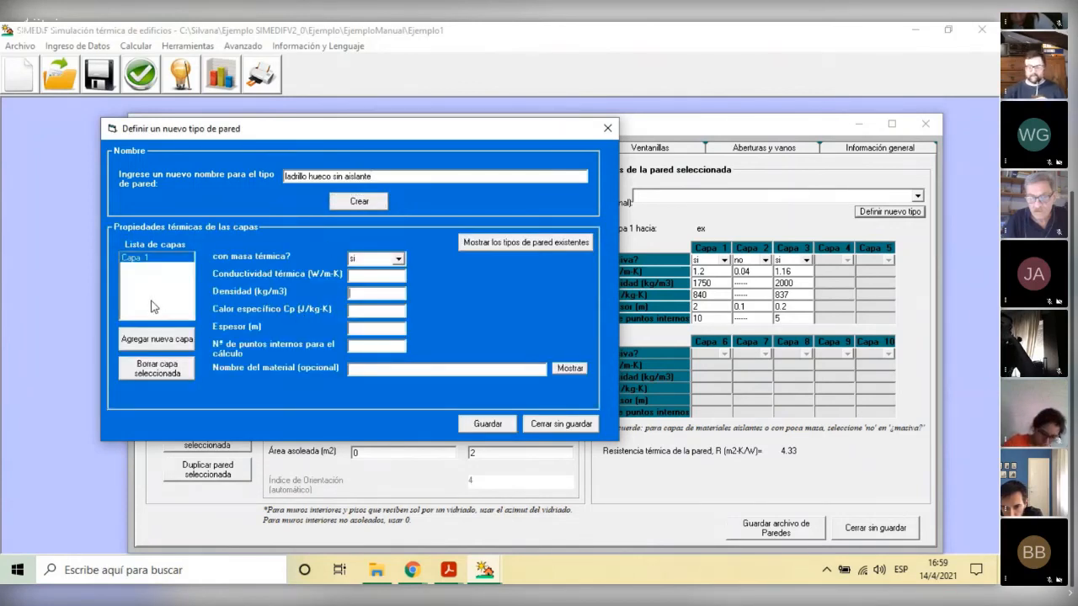
# Step: Fill layer 1 of the new wall type with the suelonatural properties, add three more layers, and close the definition without saving
pyautogui.click(166, 258)
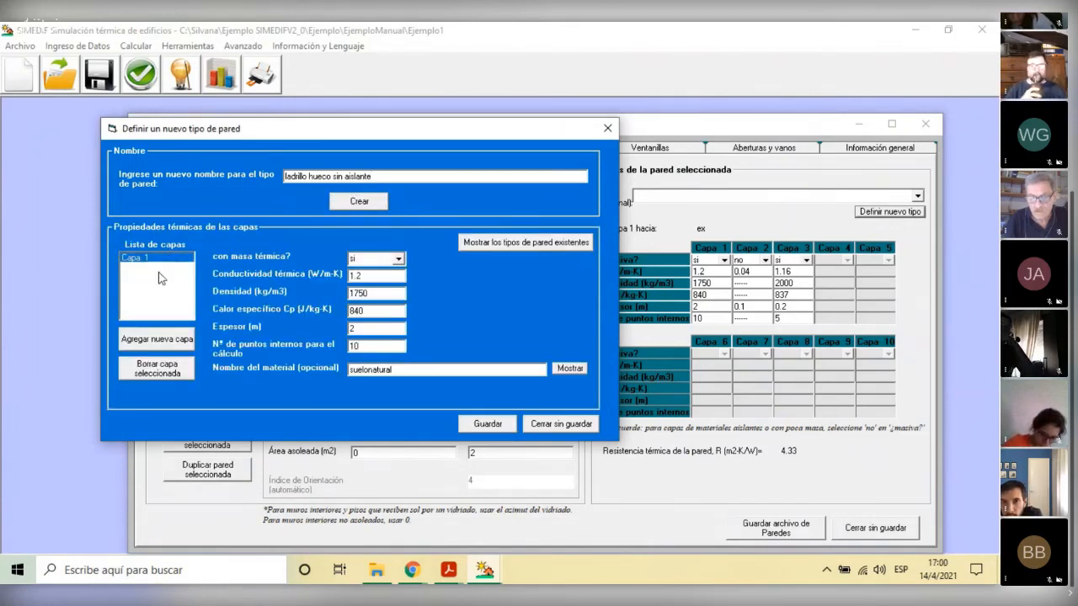
pyautogui.click(155, 339)
pyautogui.click(156, 339)
pyautogui.click(156, 339)
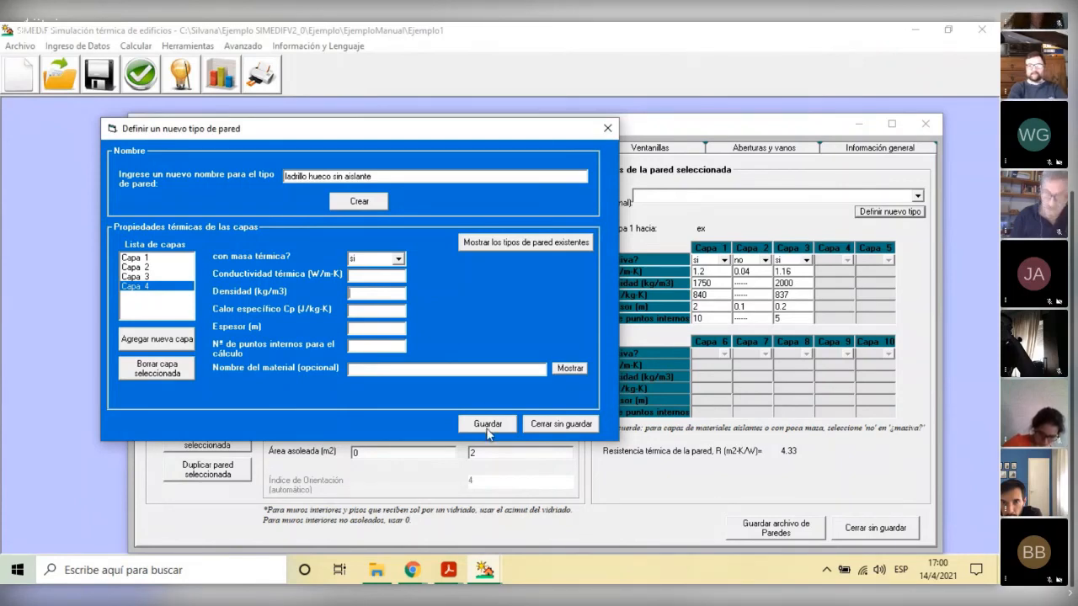
pyautogui.click(575, 429)
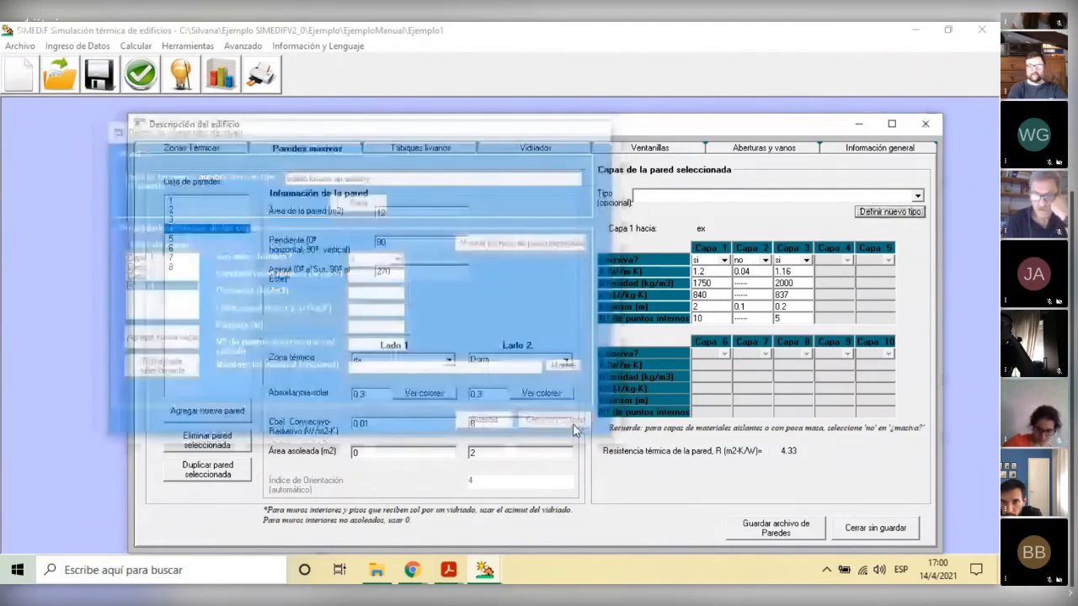
# Step: Browse the predefined wall types down to the floor types and close the list without choosing one
pyautogui.click(917, 196)
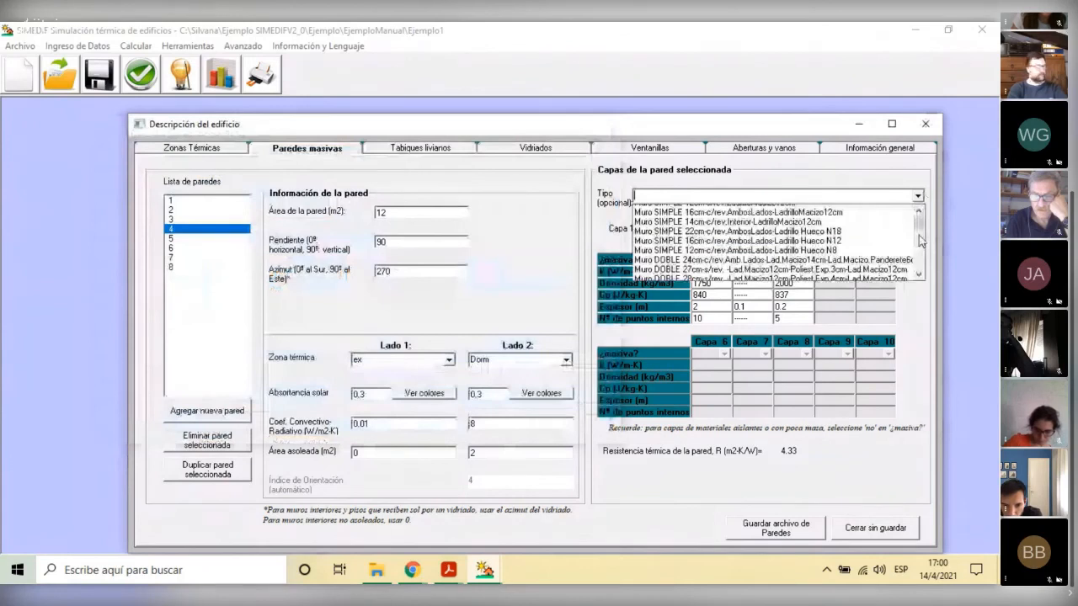
pyautogui.moveTo(921, 240); pyautogui.dragTo(825, 285)
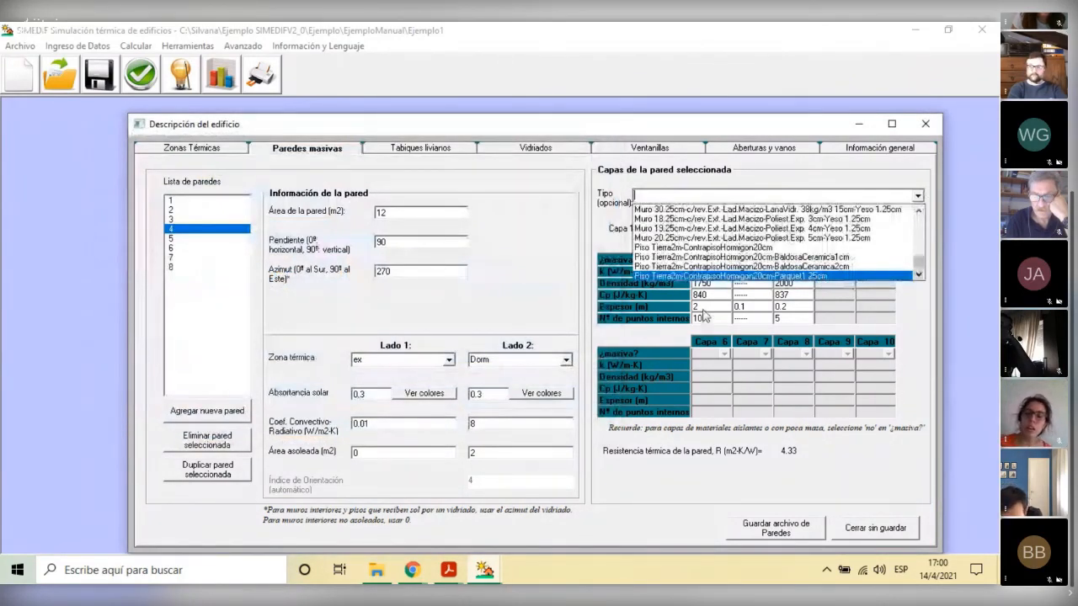
pyautogui.click(576, 228)
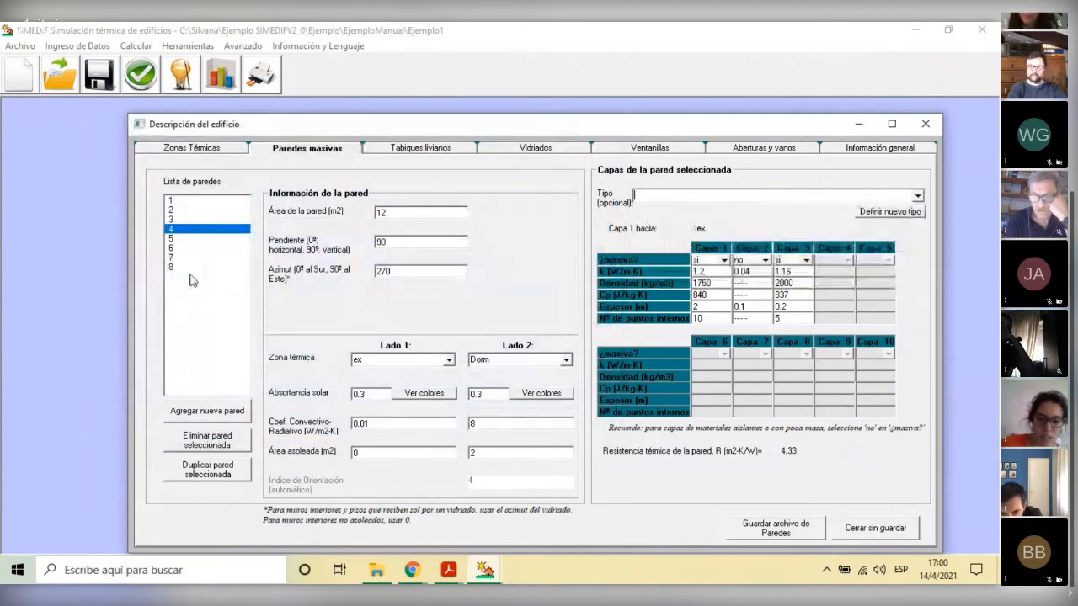